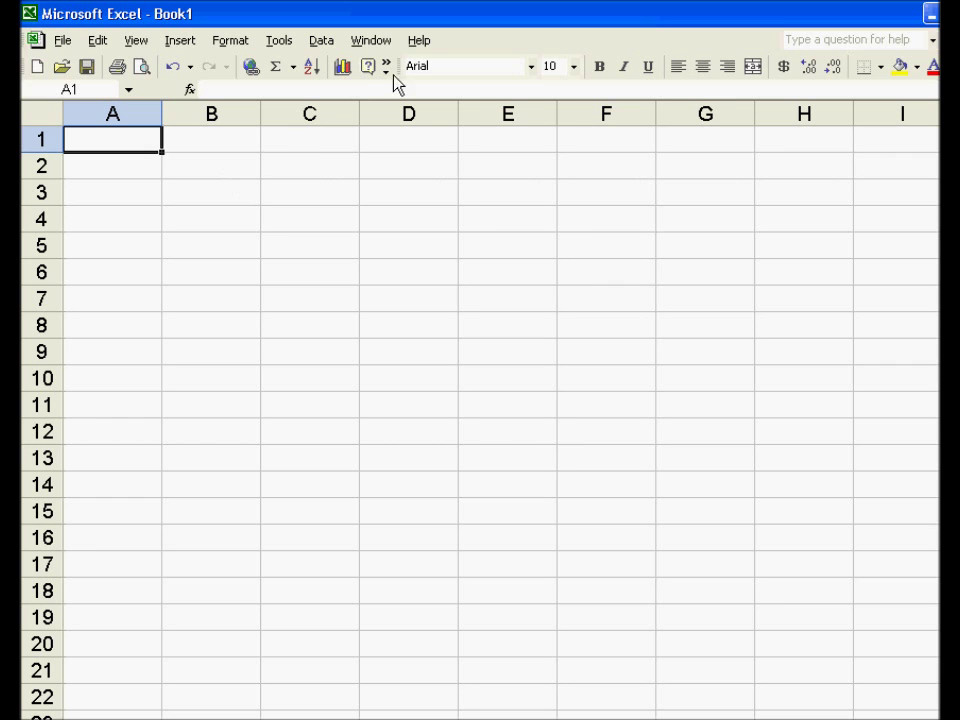
# Step: View Excel's version and licence information from the Help menu, then close it
pyautogui.click(418, 42)
pyautogui.click(470, 188)
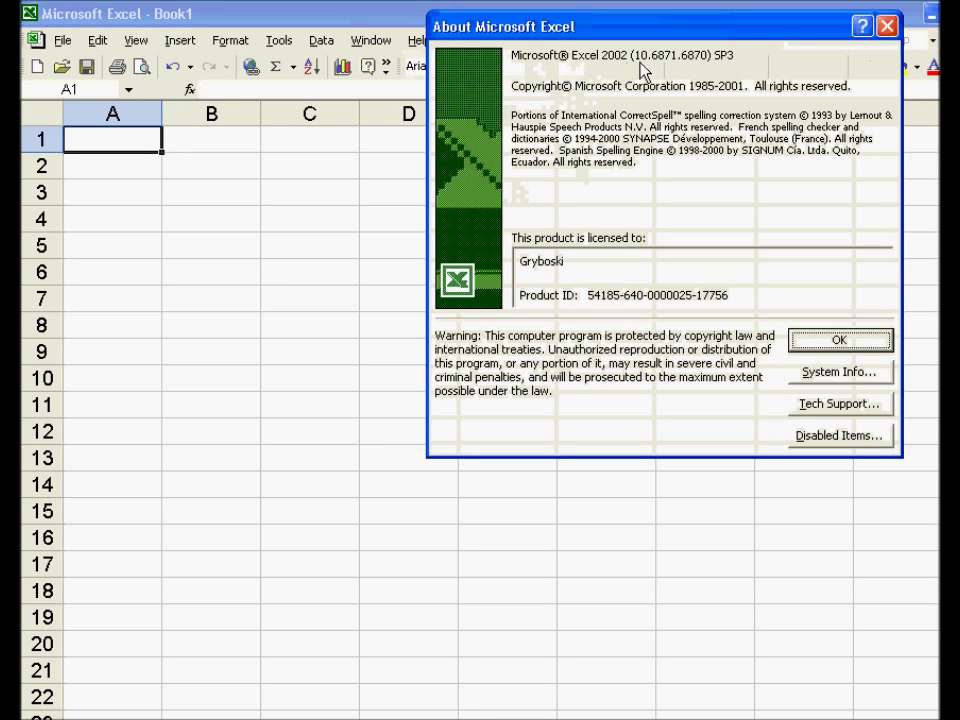
pyautogui.click(887, 27)
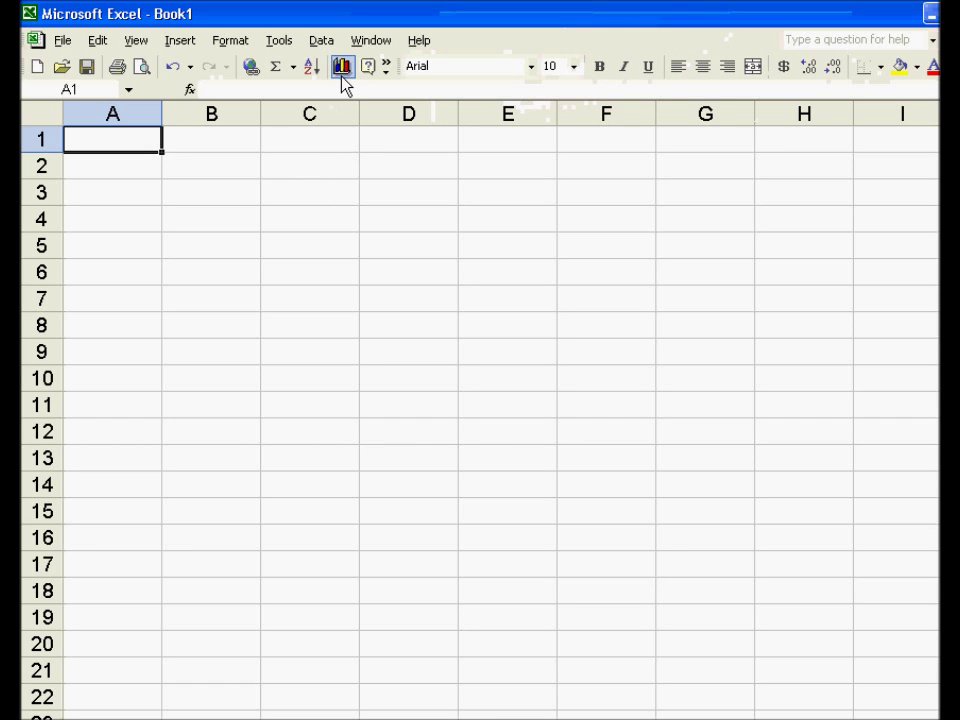
# Step: Enter the word 'cell' into cell C1 and return to C1
pyautogui.click(233, 200)
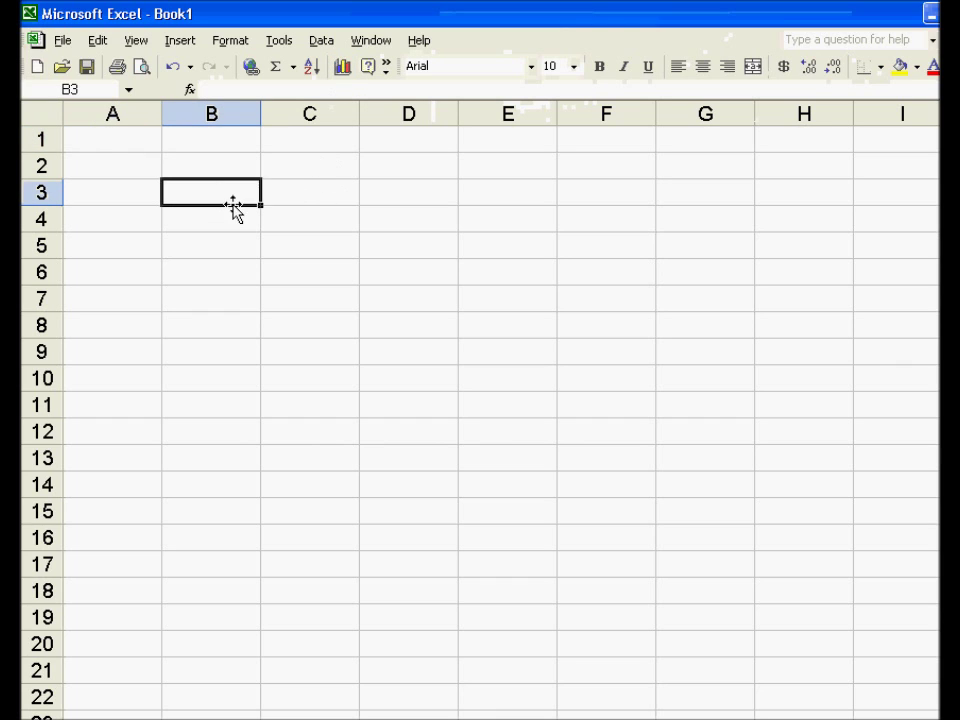
pyautogui.click(413, 224)
pyautogui.click(409, 193)
pyautogui.click(399, 148)
pyautogui.click(351, 148)
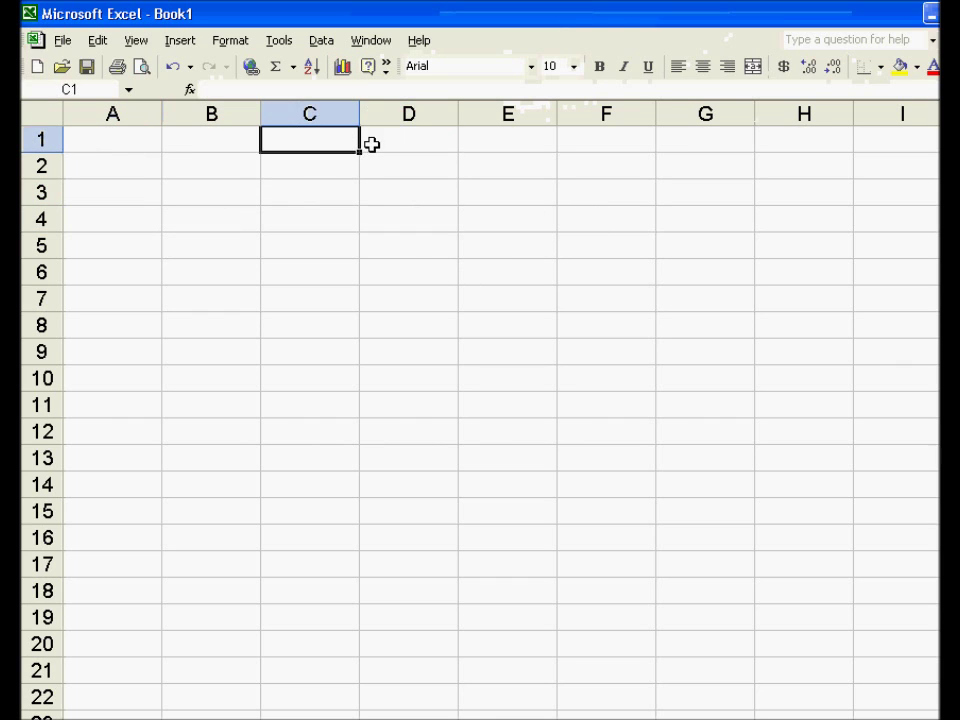
pyautogui.write('cell')
pyautogui.press('Return')
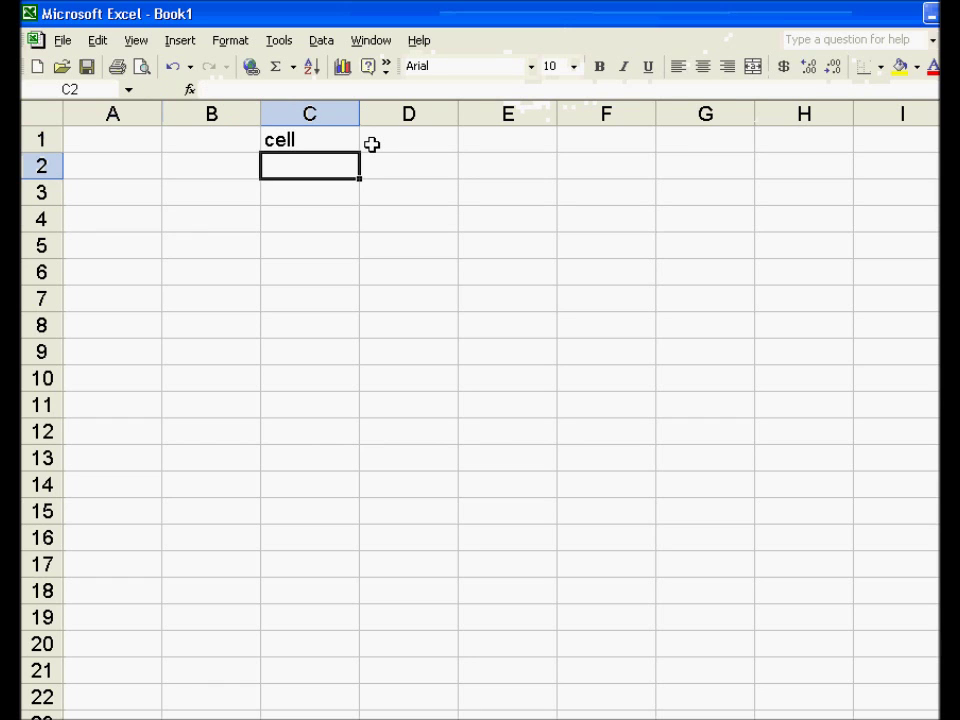
pyautogui.press('Up')
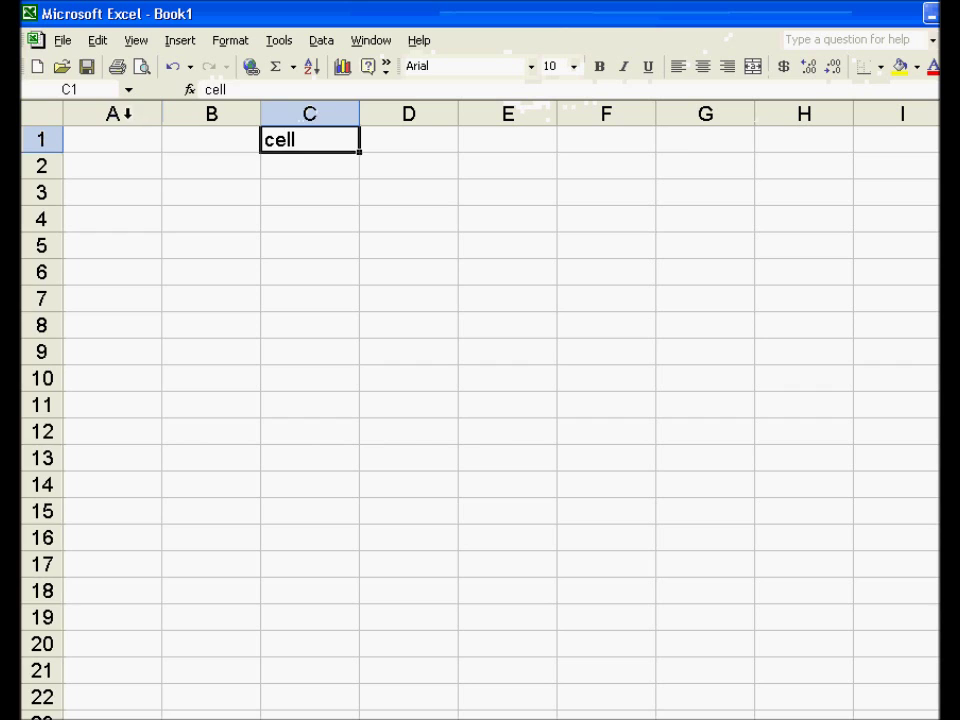
# Step: Select columns A through E one at a time, ending on column C
pyautogui.click(128, 113)
pyautogui.click(204, 113)
pyautogui.click(305, 113)
pyautogui.click(424, 115)
pyautogui.click(507, 114)
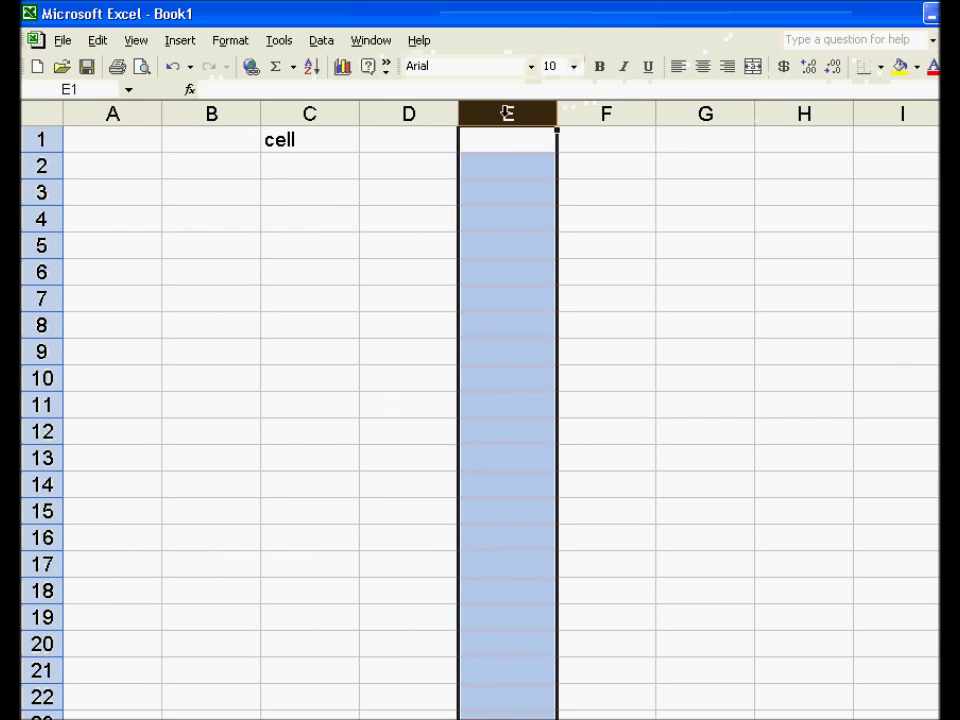
pyautogui.click(309, 113)
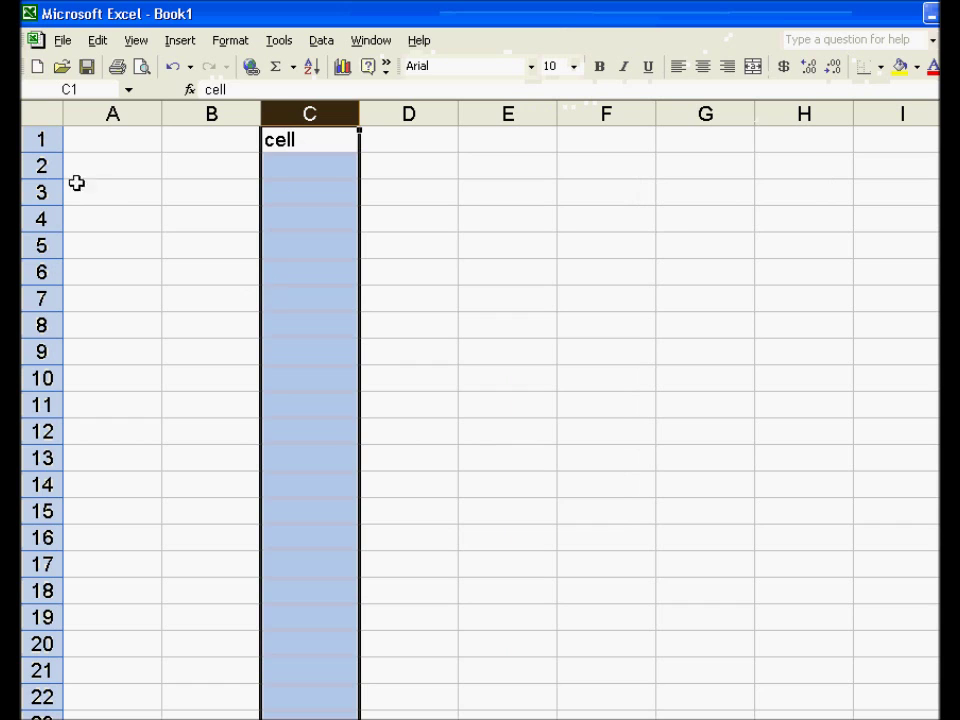
# Step: Select rows 1 to 4 and column C, then pick C1 and cell A3
pyautogui.click(35, 139)
pyautogui.click(43, 164)
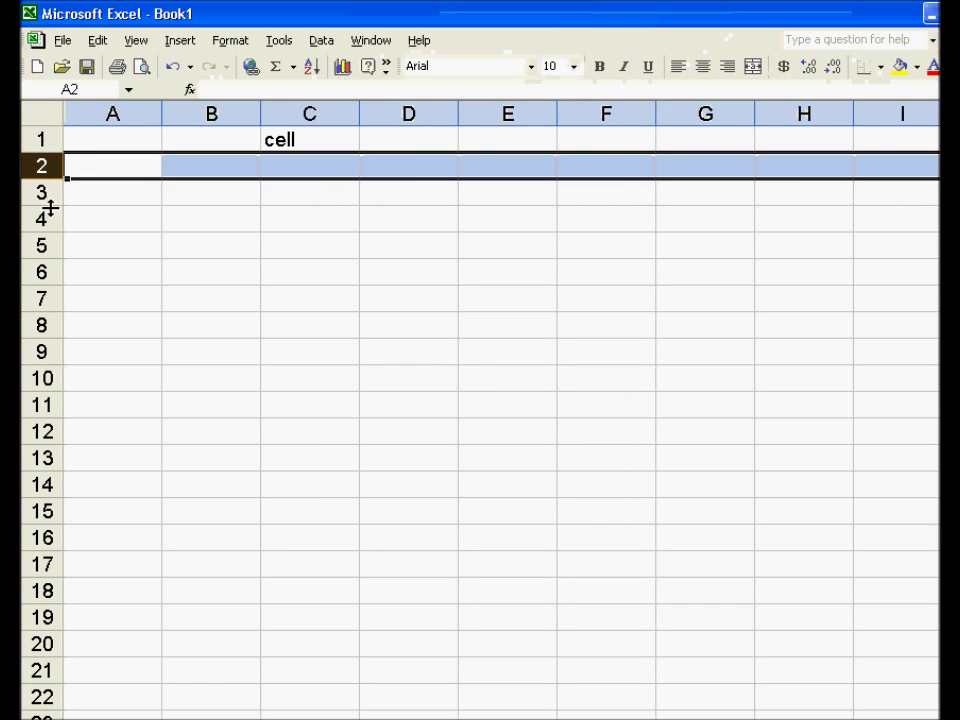
pyautogui.click(43, 191)
pyautogui.click(42, 219)
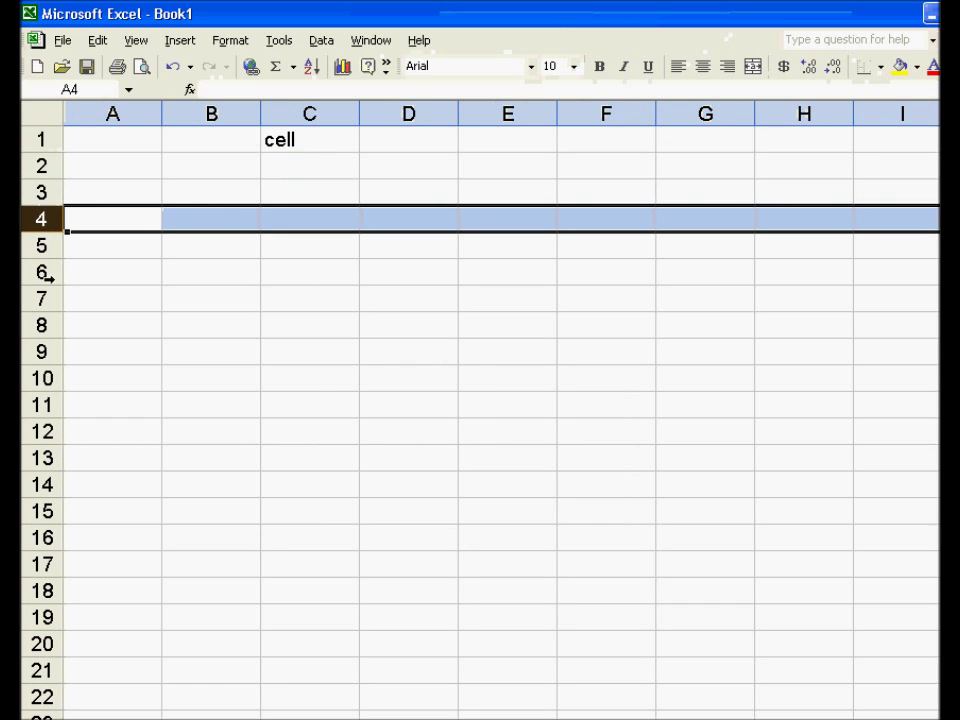
pyautogui.click(310, 113)
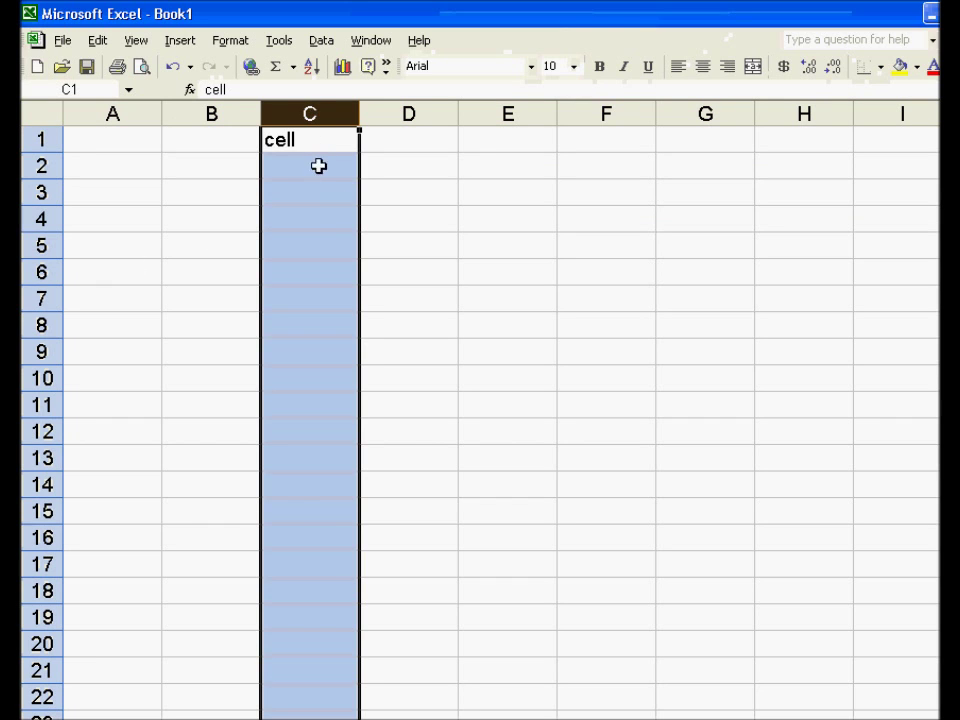
pyautogui.click(306, 143)
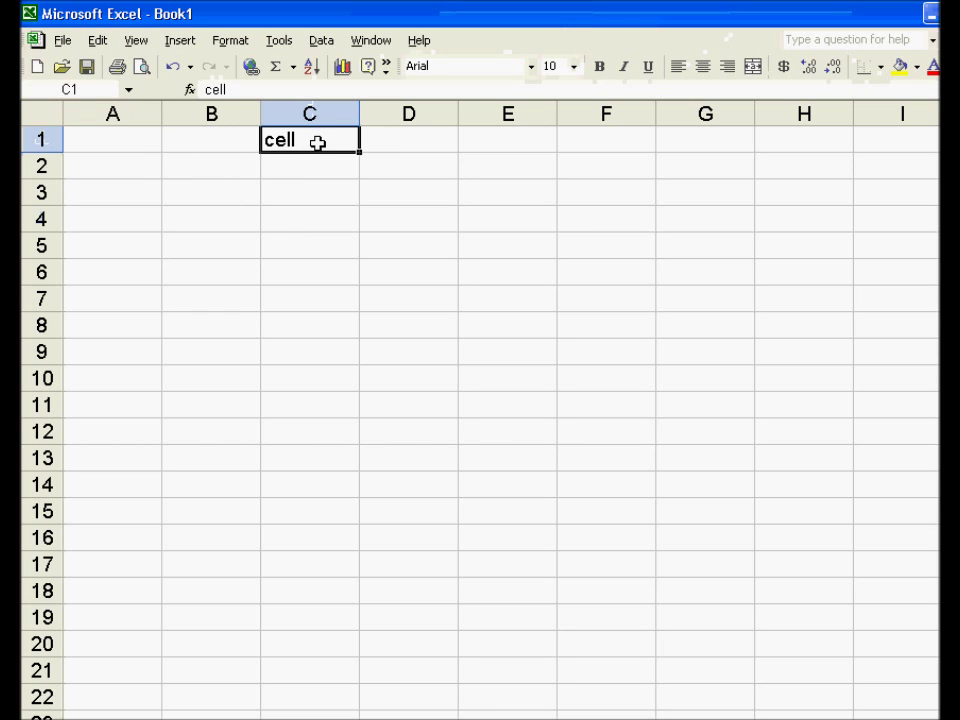
pyautogui.click(131, 200)
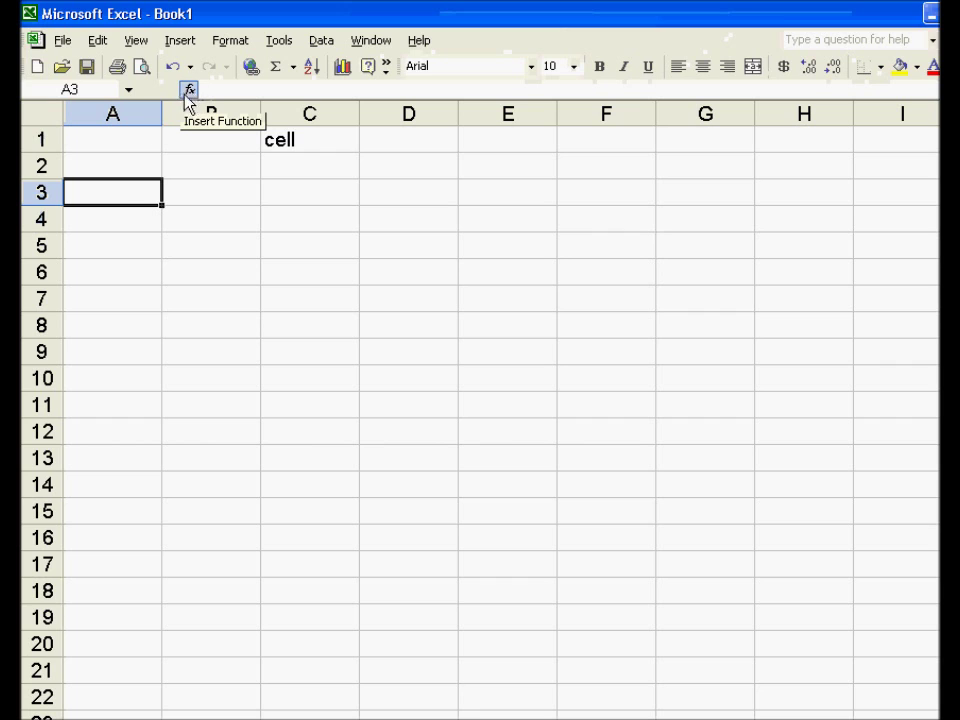
# Step: Enter 46, 56, 21 and 12 down cells A3 to A6
pyautogui.write('46')
pyautogui.press('Return')
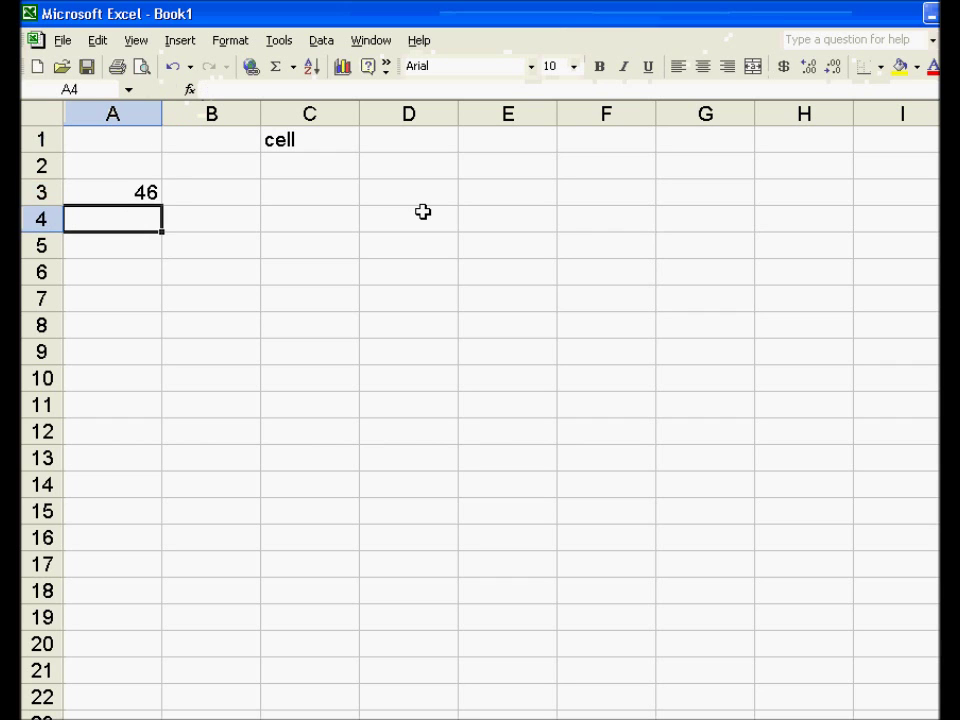
pyautogui.write('56')
pyautogui.press('Return')
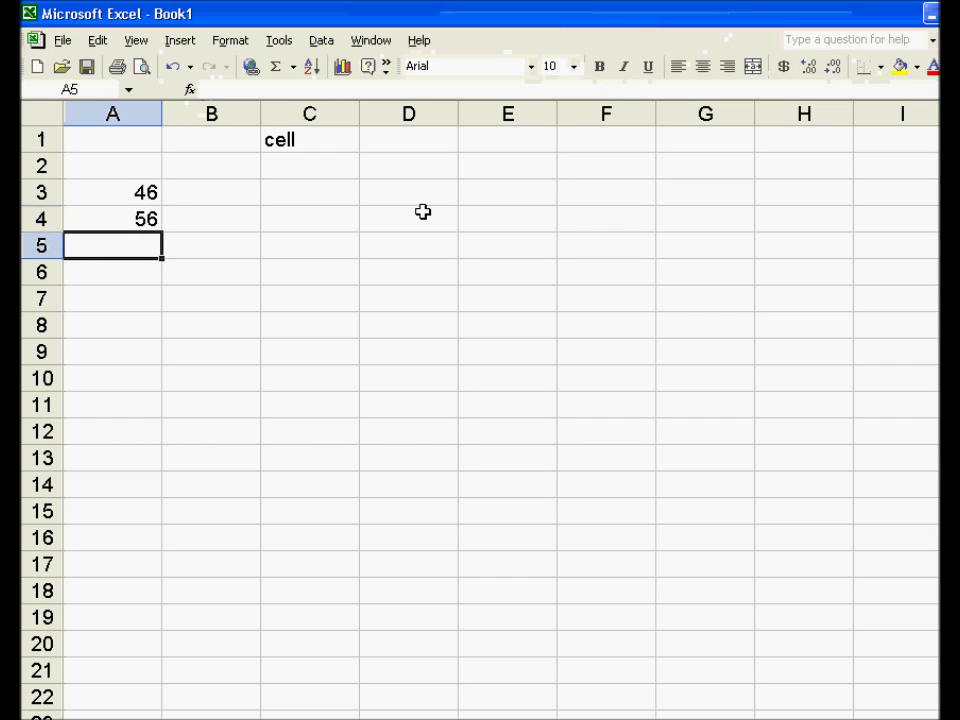
pyautogui.write('21')
pyautogui.press('Return')
pyautogui.write('12')
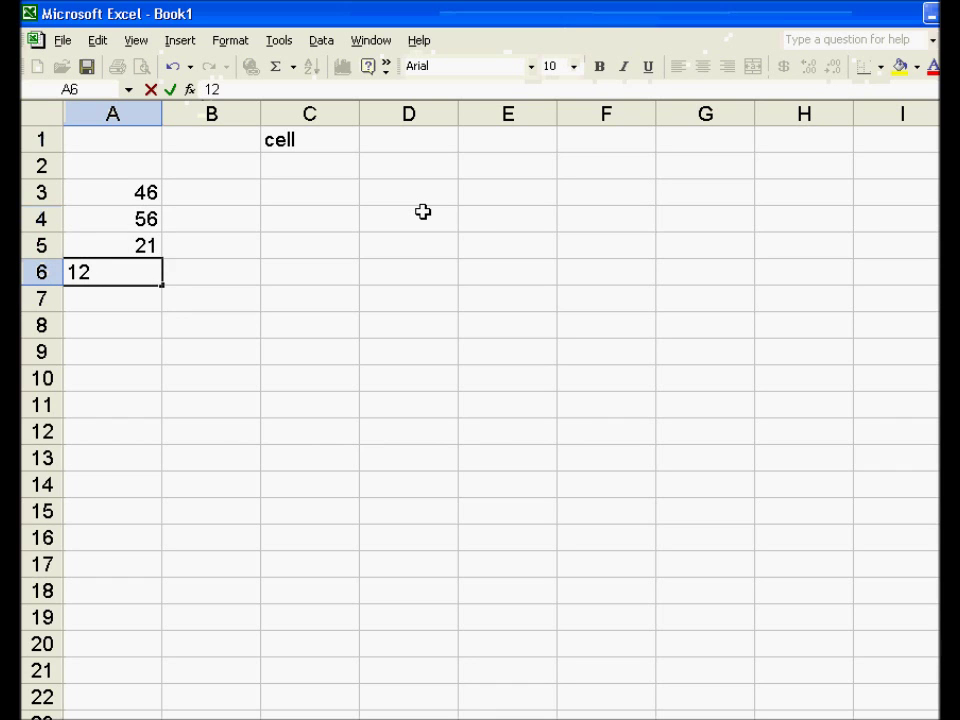
pyautogui.press('Return')
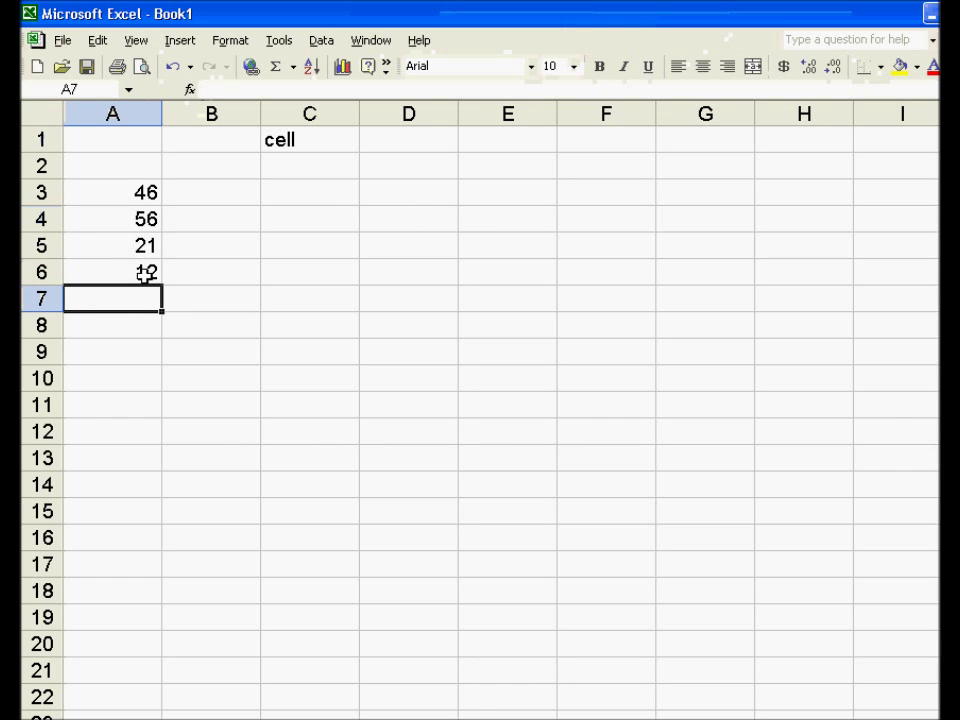
# Step: Type the label 'Average' into cell B8
pyautogui.click(180, 322)
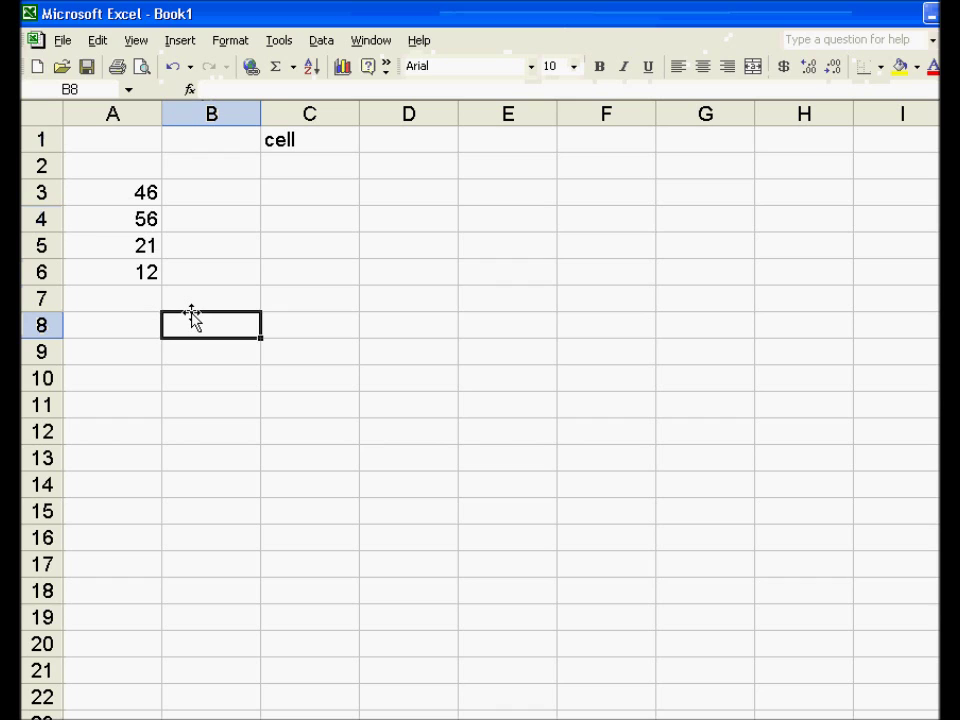
pyautogui.write('Average')
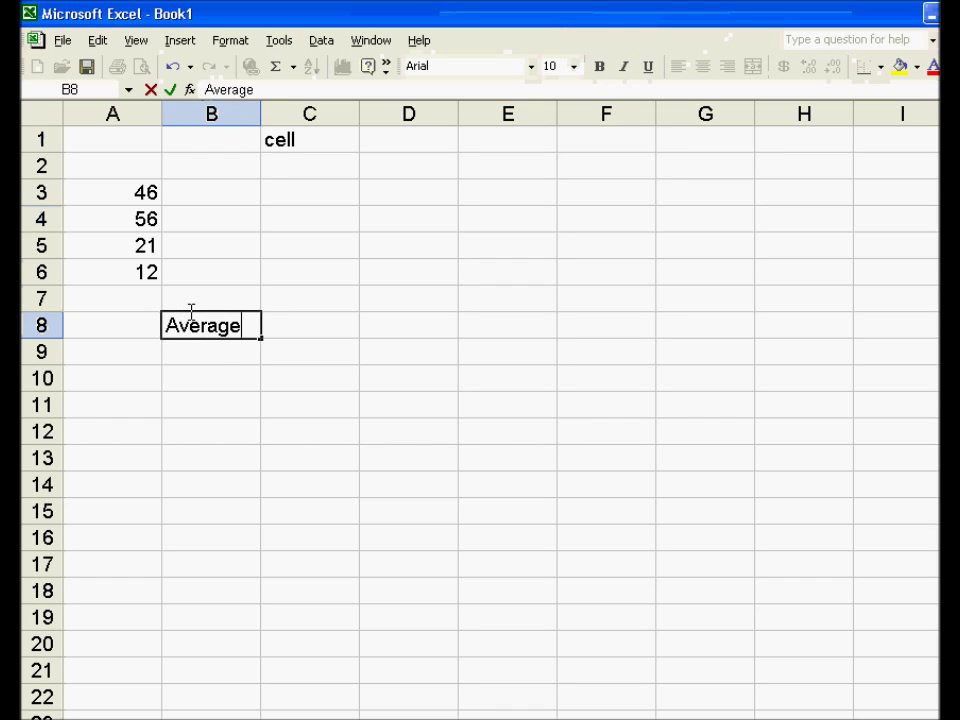
pyautogui.press('Left')
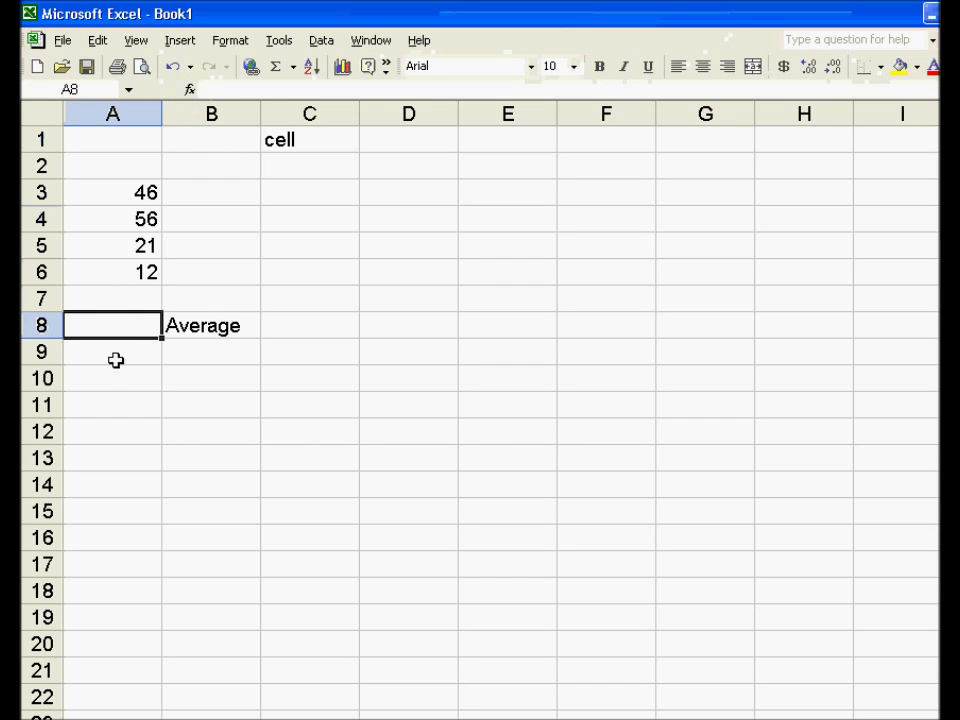
# Step: In cell A8, choose AVERAGE from Insert Function's Statistical category
pyautogui.click(112, 404)
pyautogui.click(294, 435)
pyautogui.click(115, 324)
pyautogui.click(189, 91)
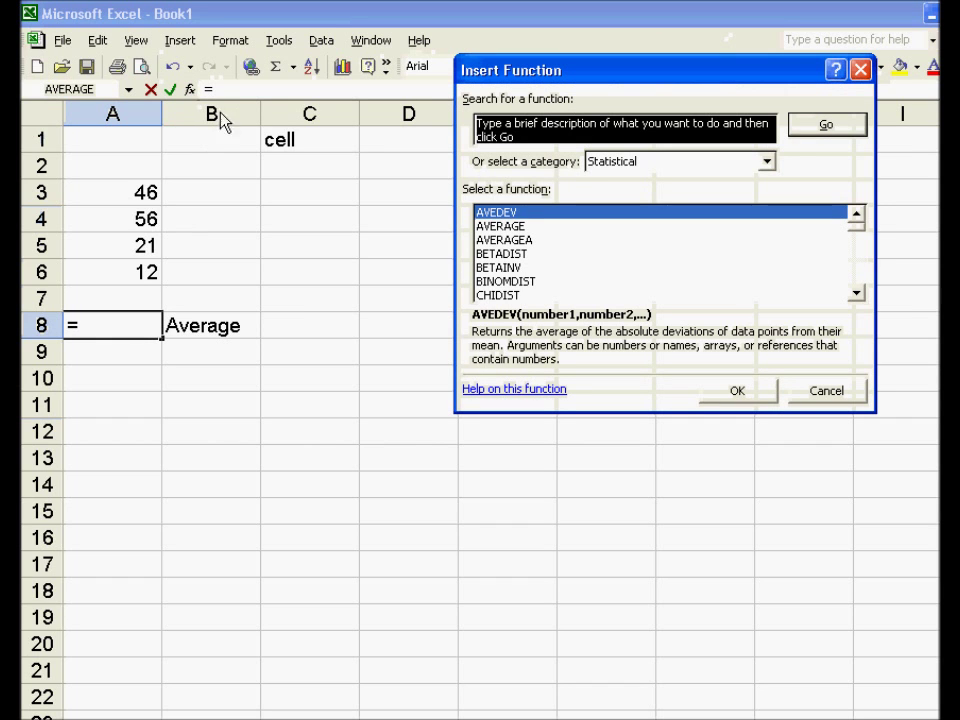
pyautogui.click(769, 163)
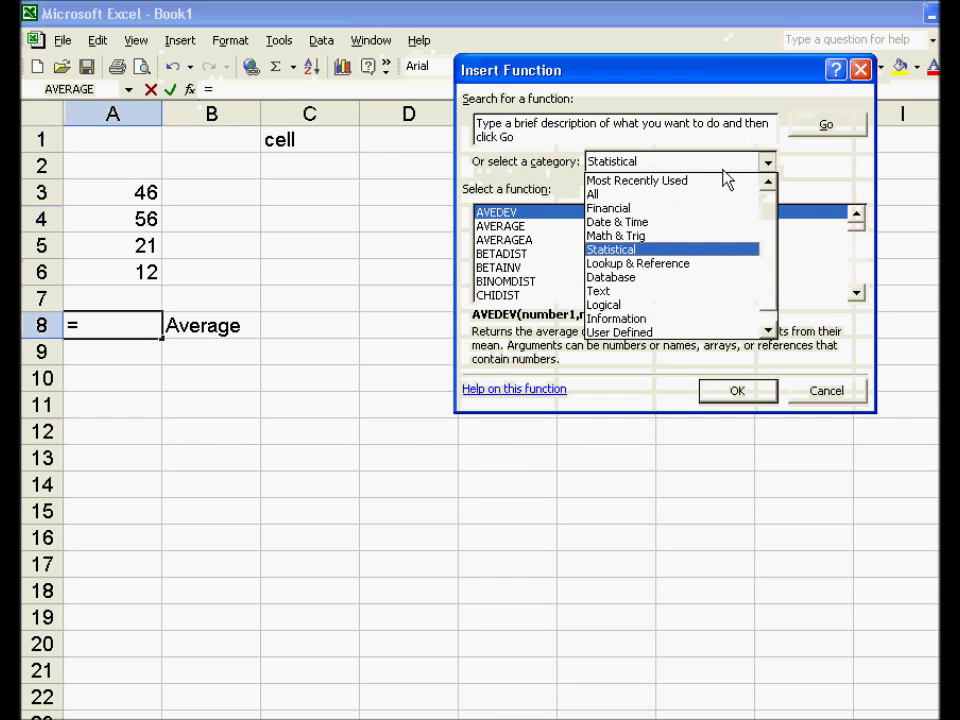
pyautogui.click(615, 192)
pyautogui.moveTo(857, 226)
pyautogui.mouseDown()
pyautogui.moveTo(854, 278)
pyautogui.moveTo(853, 226)
pyautogui.mouseUp()
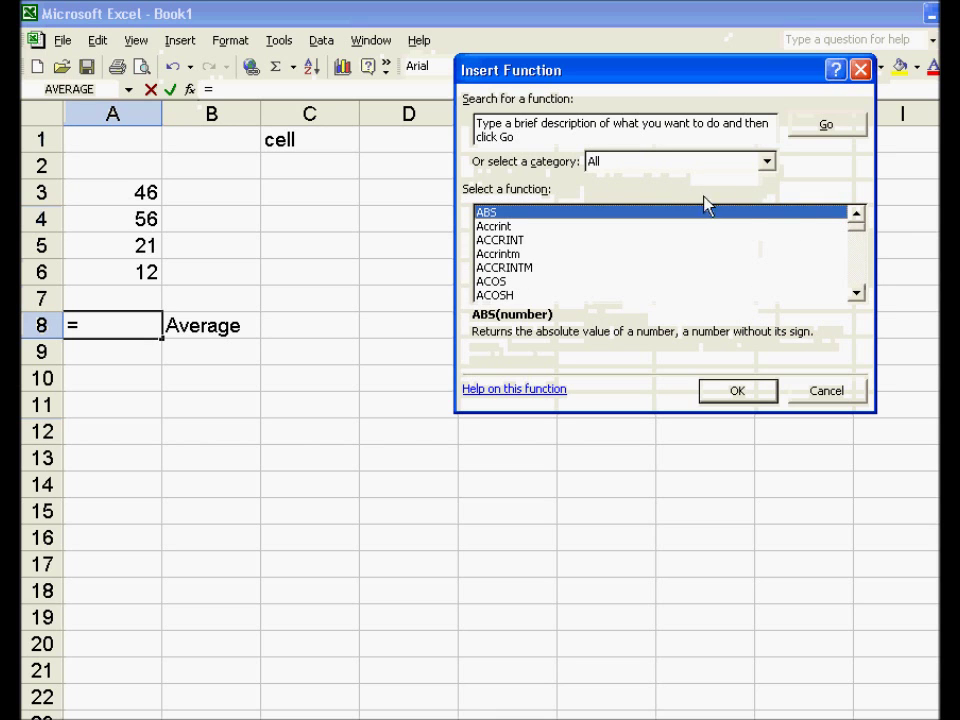
pyautogui.click(767, 162)
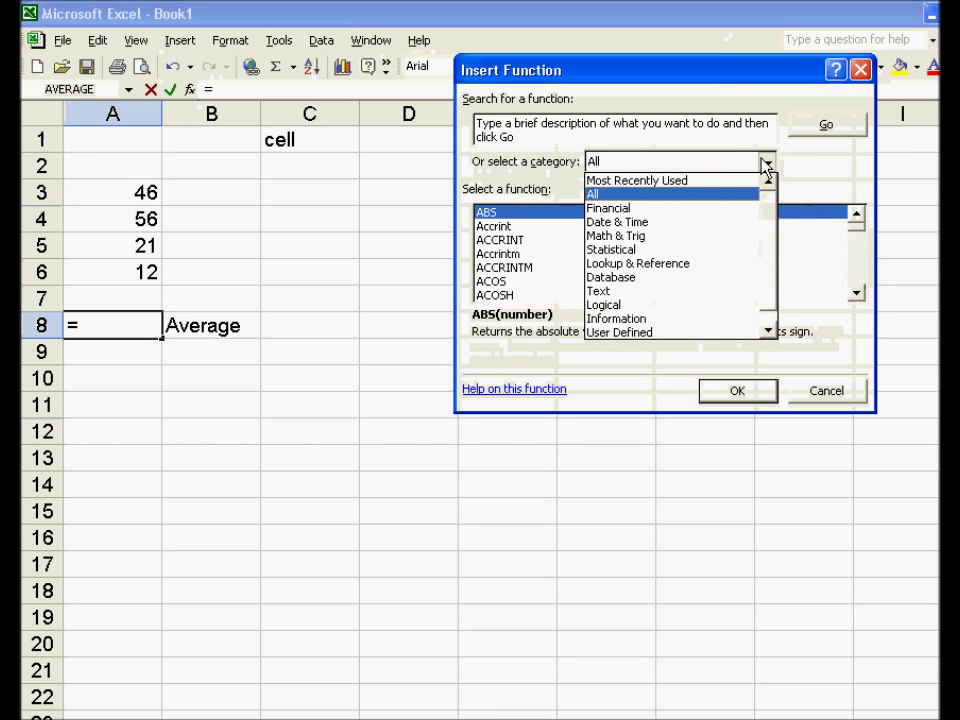
pyautogui.click(632, 250)
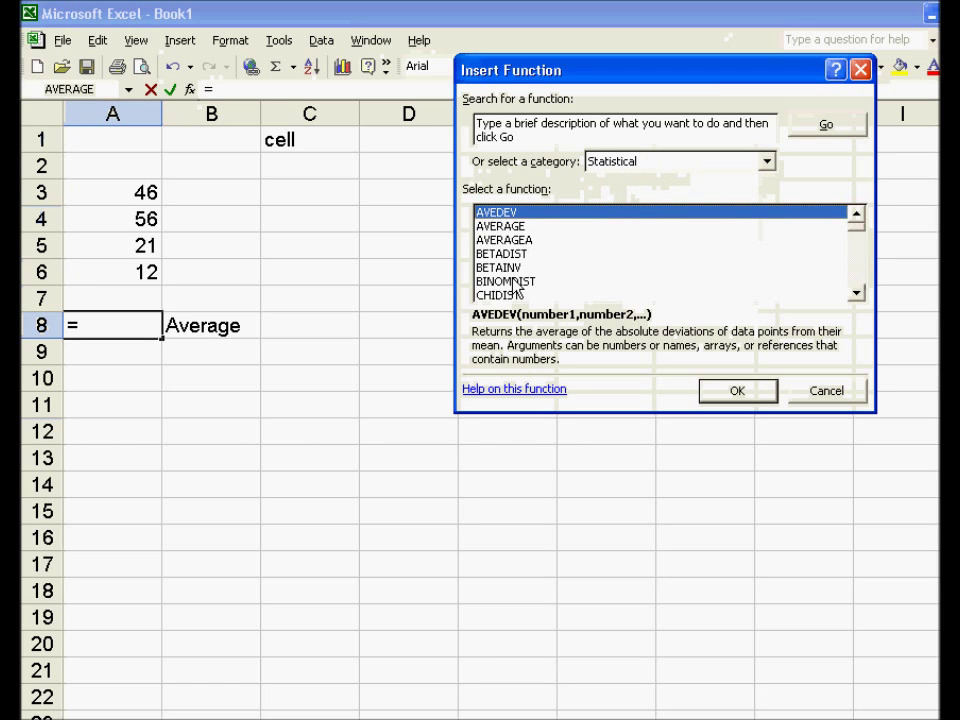
pyautogui.click(501, 228)
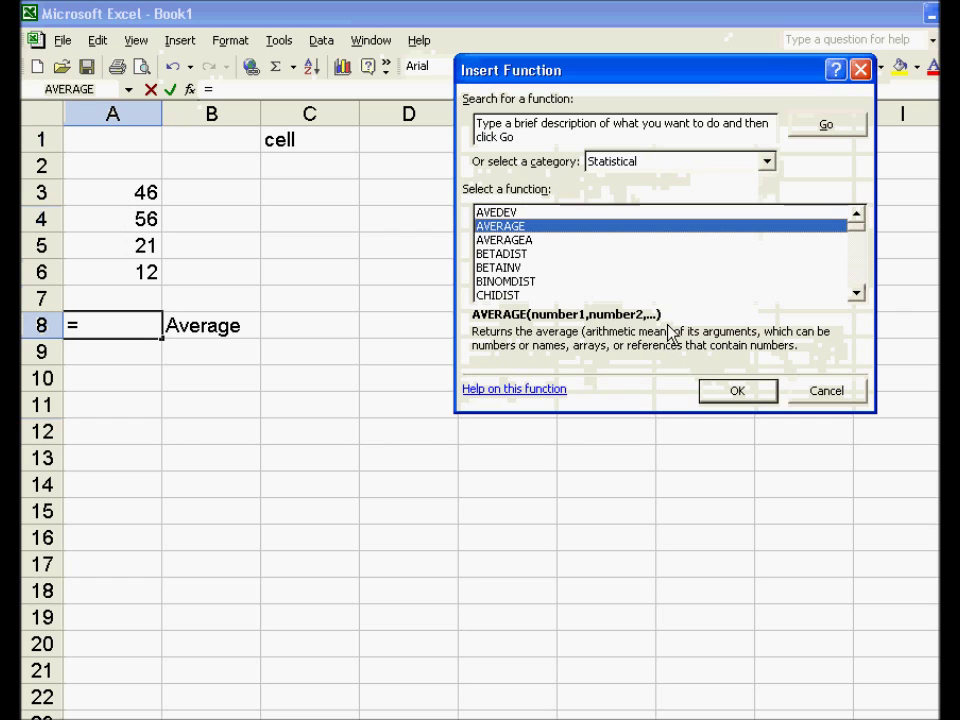
pyautogui.click(740, 389)
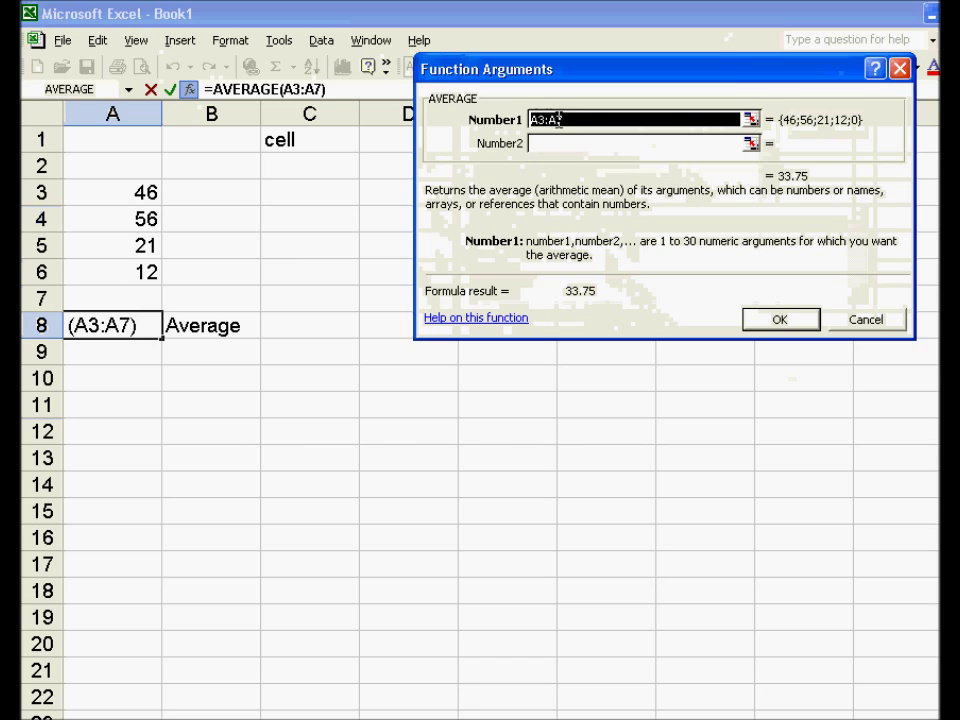
# Step: Set AVERAGE's range to A3:A6 so A8 shows 33.75, then move to A9
pyautogui.click(111, 192)
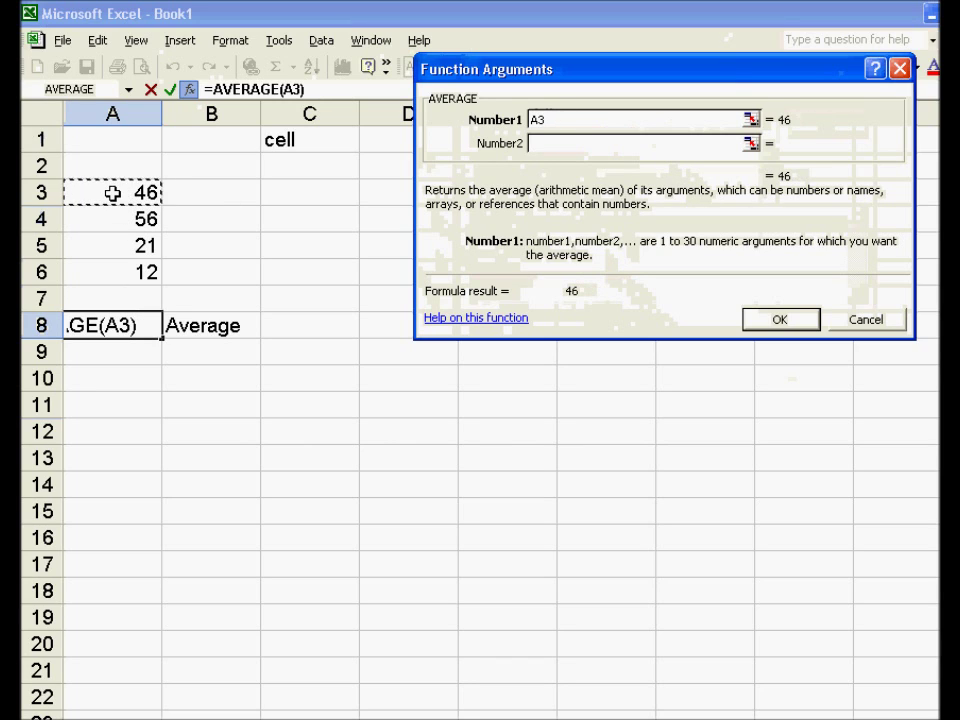
pyautogui.moveTo(111, 192); pyautogui.dragTo(106, 269)
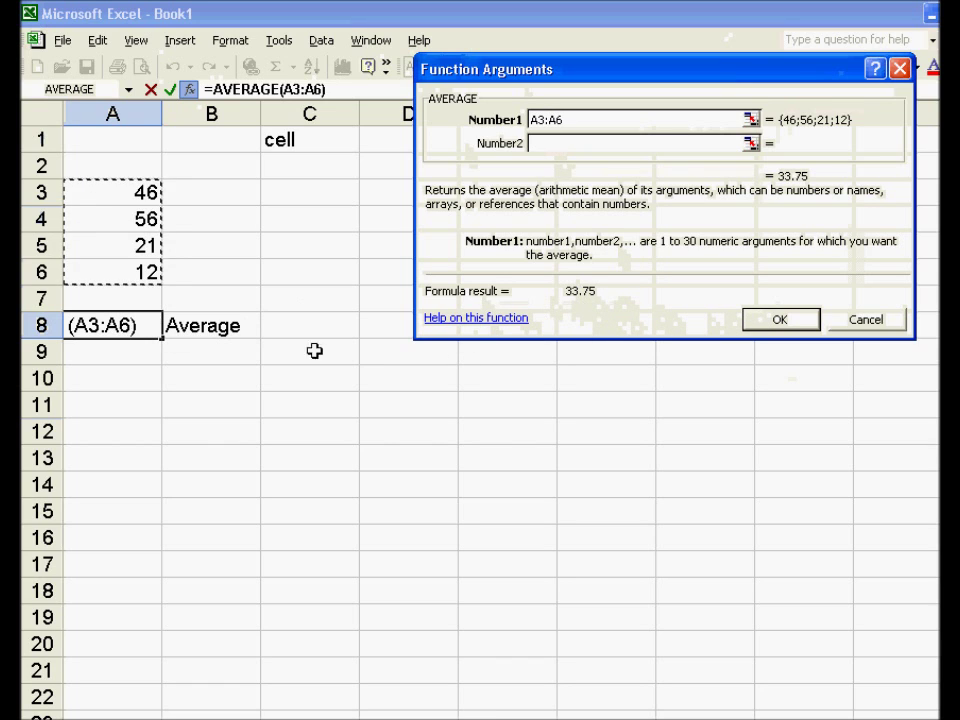
pyautogui.click(770, 320)
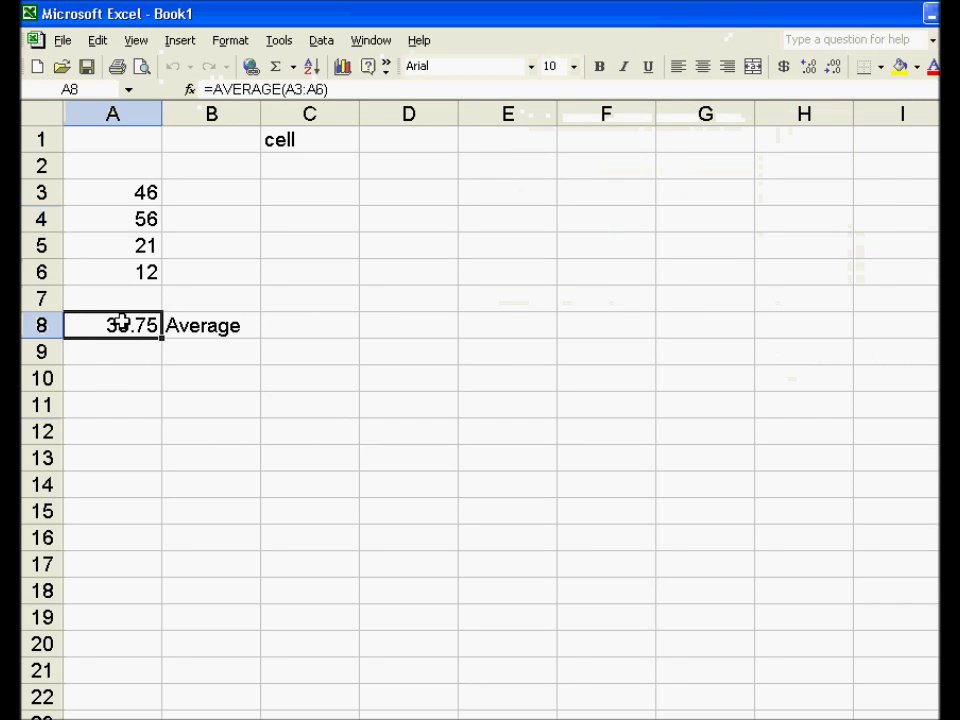
pyautogui.click(246, 89)
pyautogui.moveTo(338, 89); pyautogui.dragTo(202, 89)
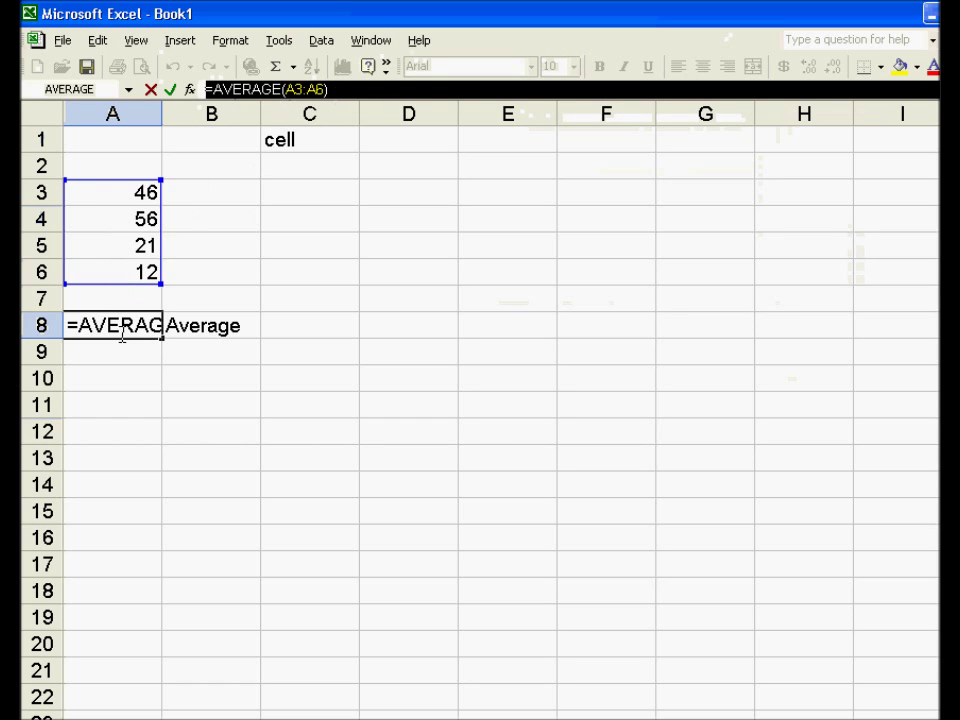
pyautogui.click(120, 354)
pyautogui.press('Escape')
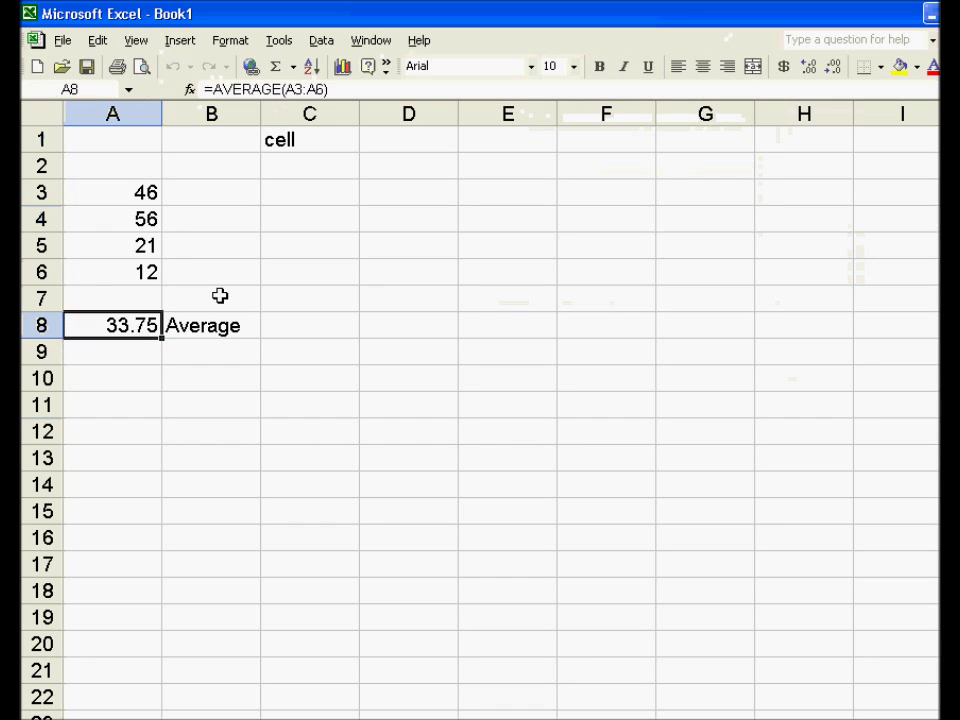
pyautogui.click(145, 352)
# Step: Enter =STDEV(A3:A6) in cell A9, which shows 20.662
pyautogui.write('=')
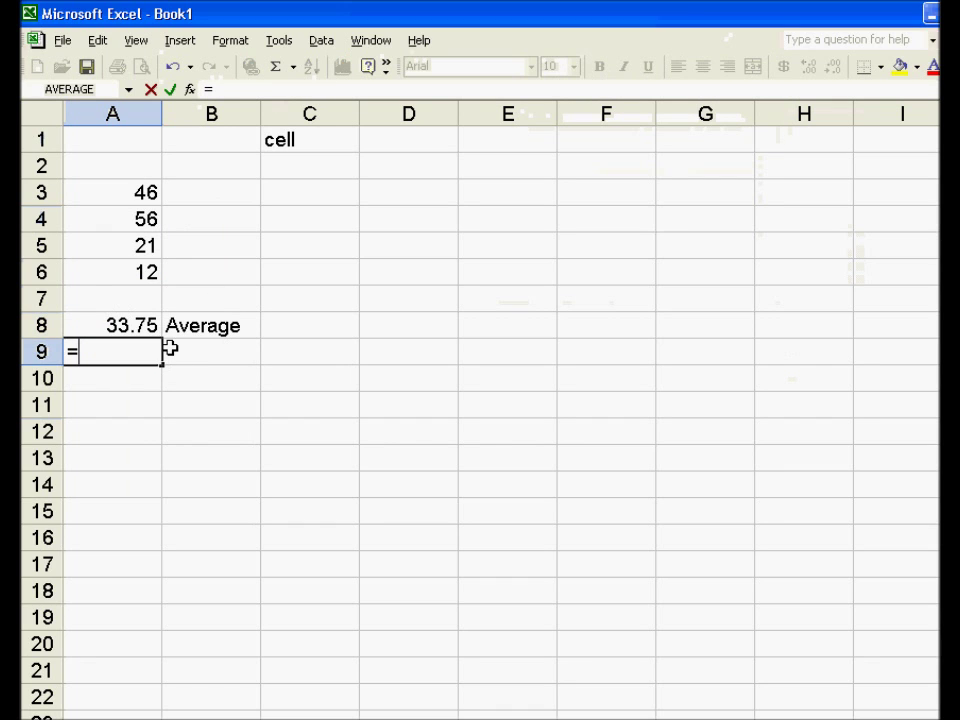
pyautogui.write('averg')
pyautogui.press('BackSpace')
pyautogui.press('BackSpace')
pyautogui.press('BackSpace')
pyautogui.press('BackSpace')
pyautogui.press('BackSpace')
pyautogui.write('stdev')
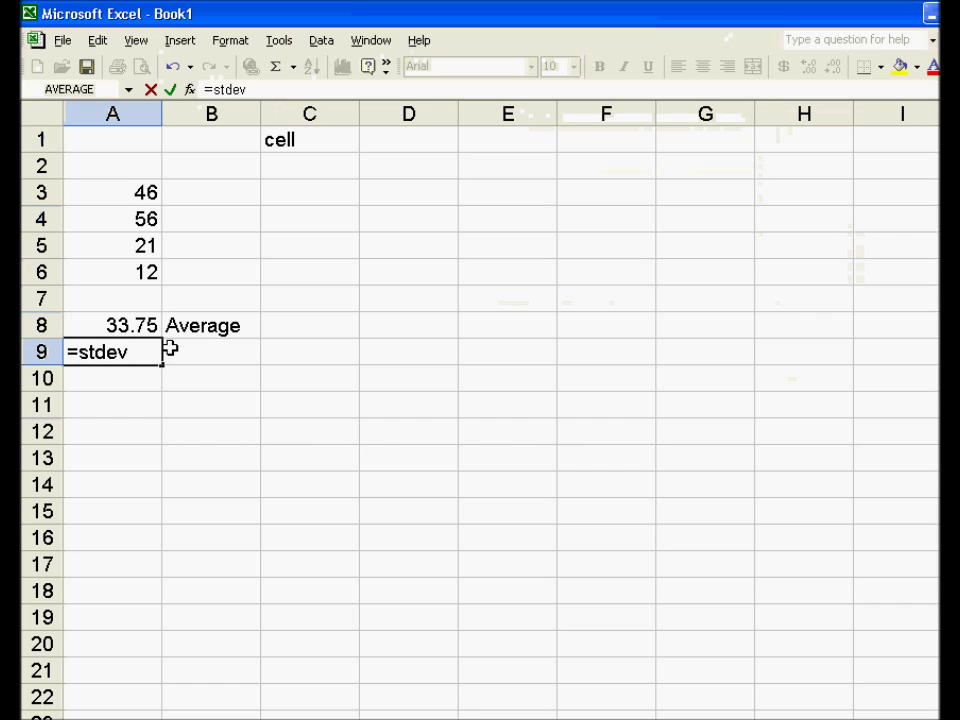
pyautogui.write('(')
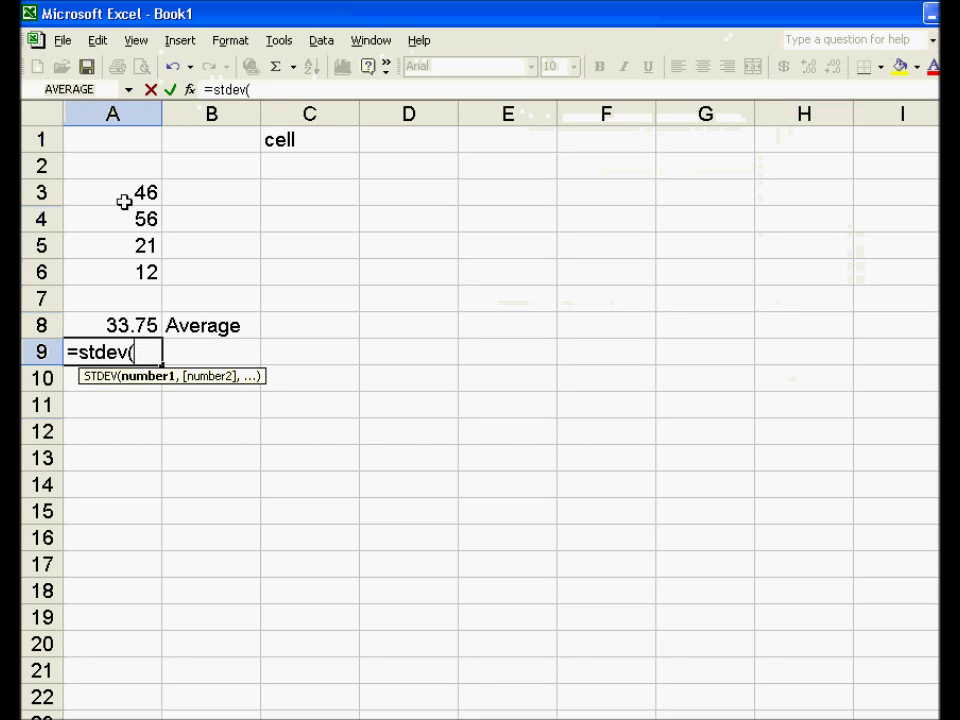
pyautogui.moveTo(139, 189); pyautogui.dragTo(139, 268)
pyautogui.write(')')
pyautogui.press('Return')
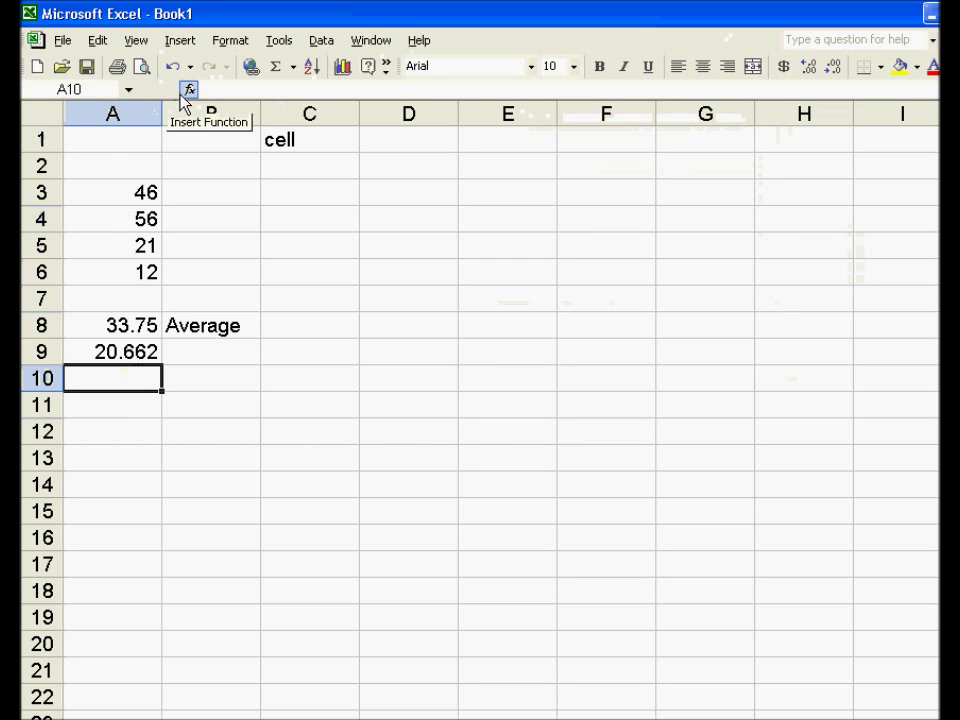
pyautogui.click(416, 162)
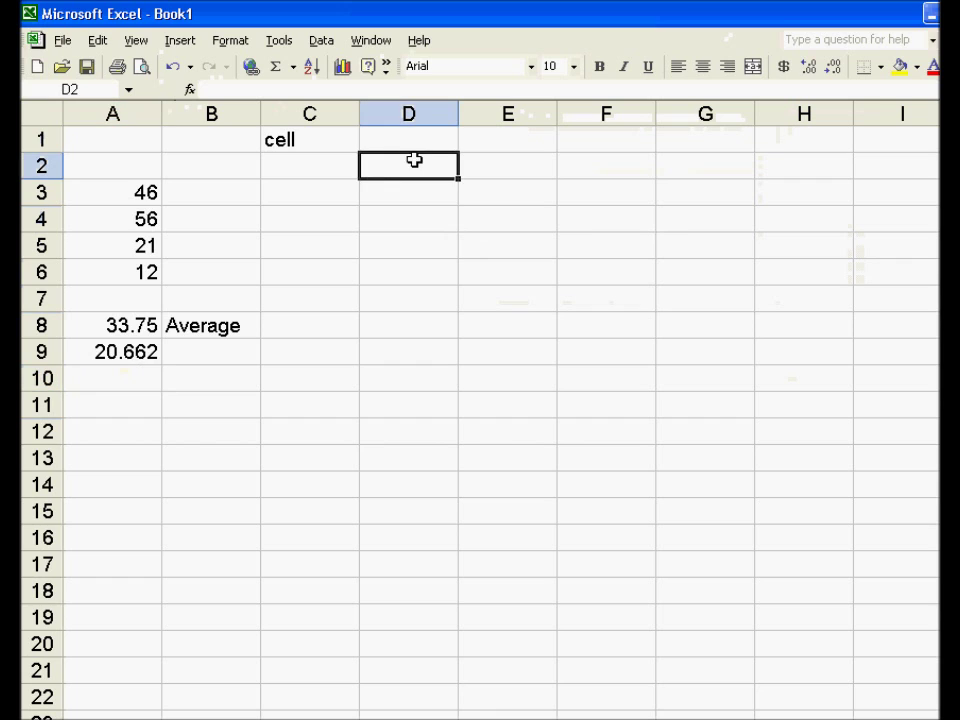
# Step: Enable the Analysis ToolPak and Analysis ToolPak - VBA add-ins via Tools > Add-Ins
pyautogui.click(277, 41)
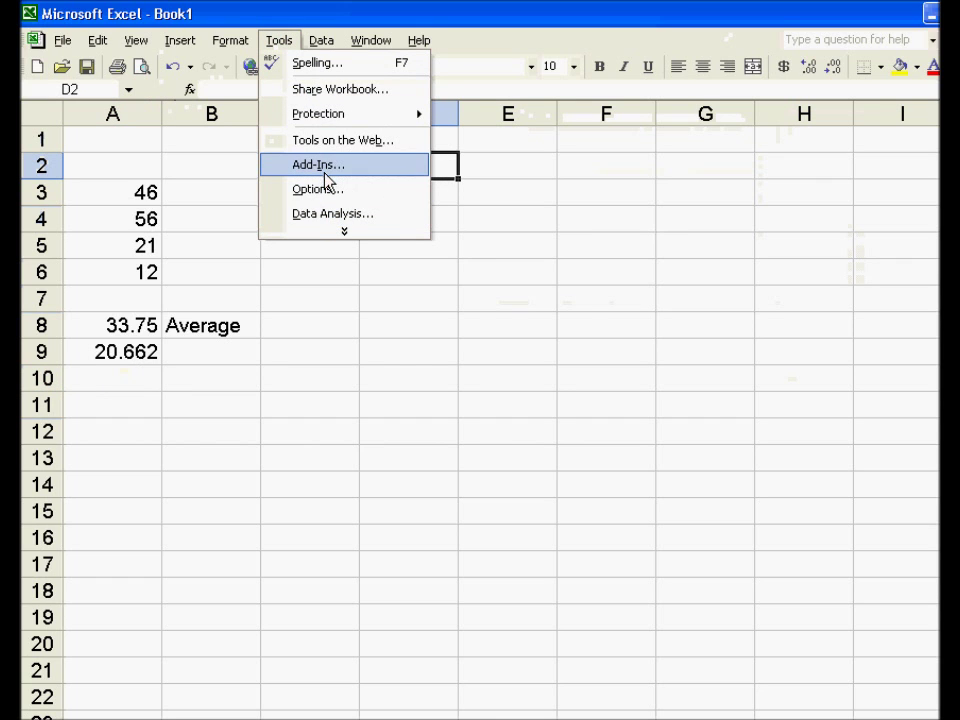
pyautogui.click(344, 231)
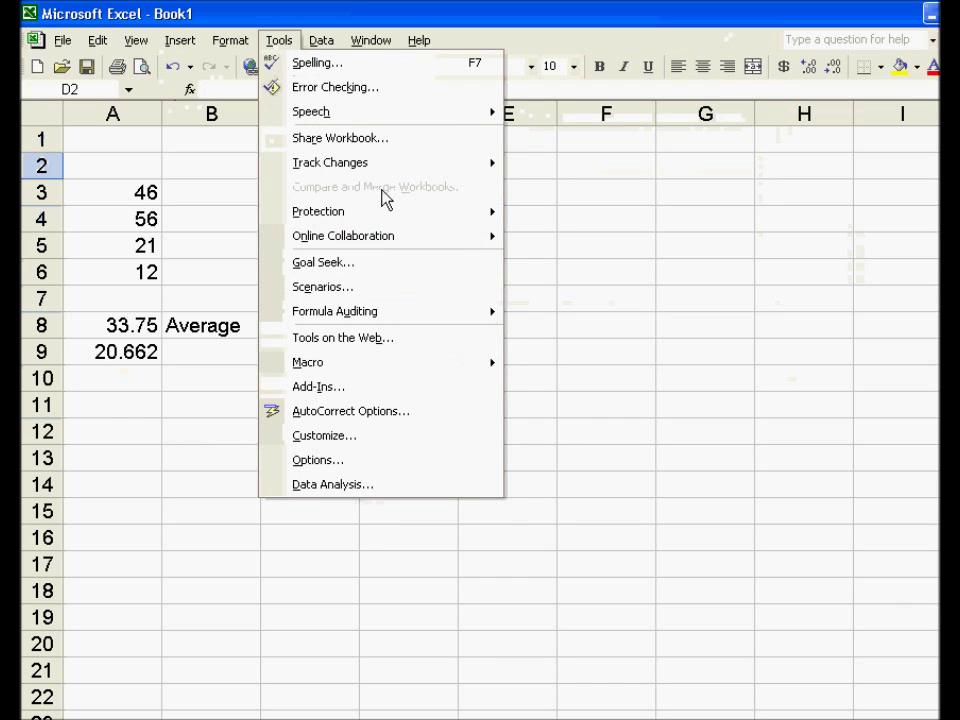
pyautogui.click(341, 386)
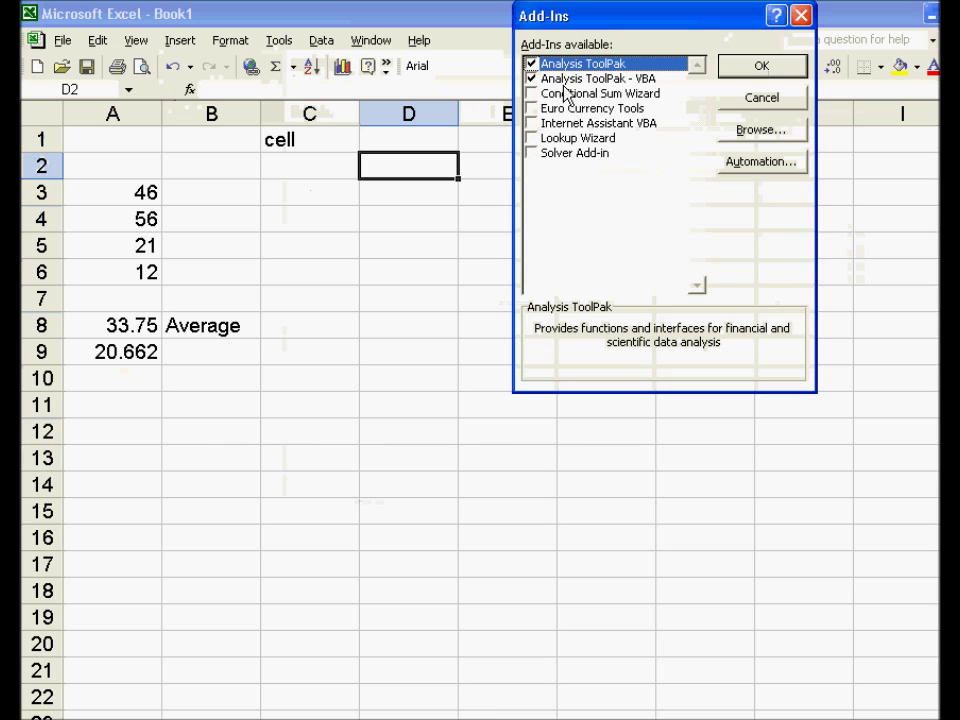
pyautogui.click(767, 69)
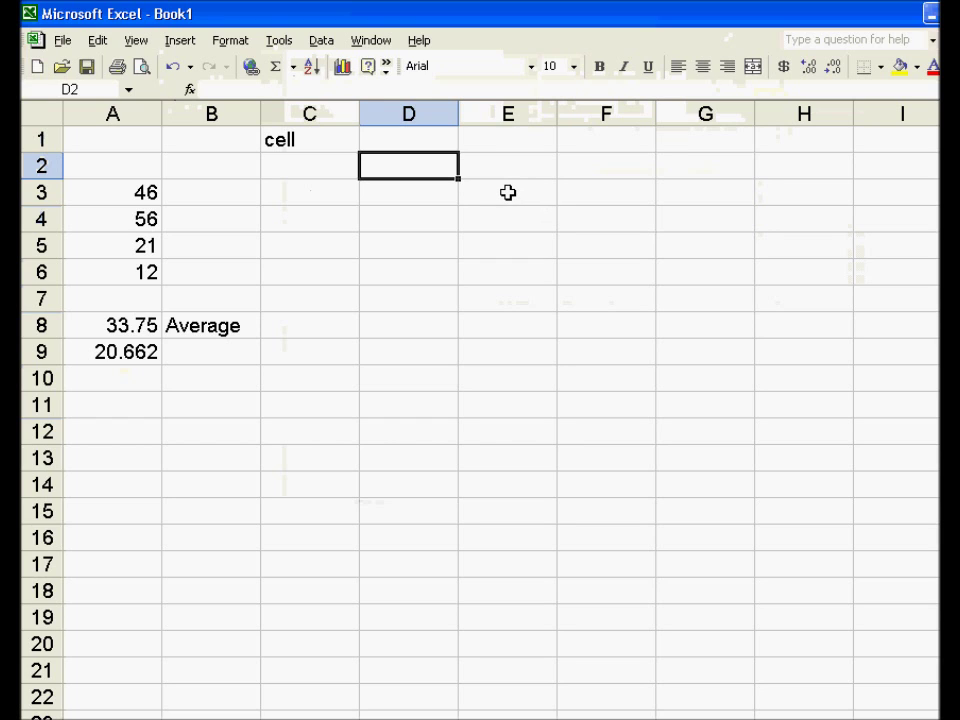
pyautogui.click(280, 41)
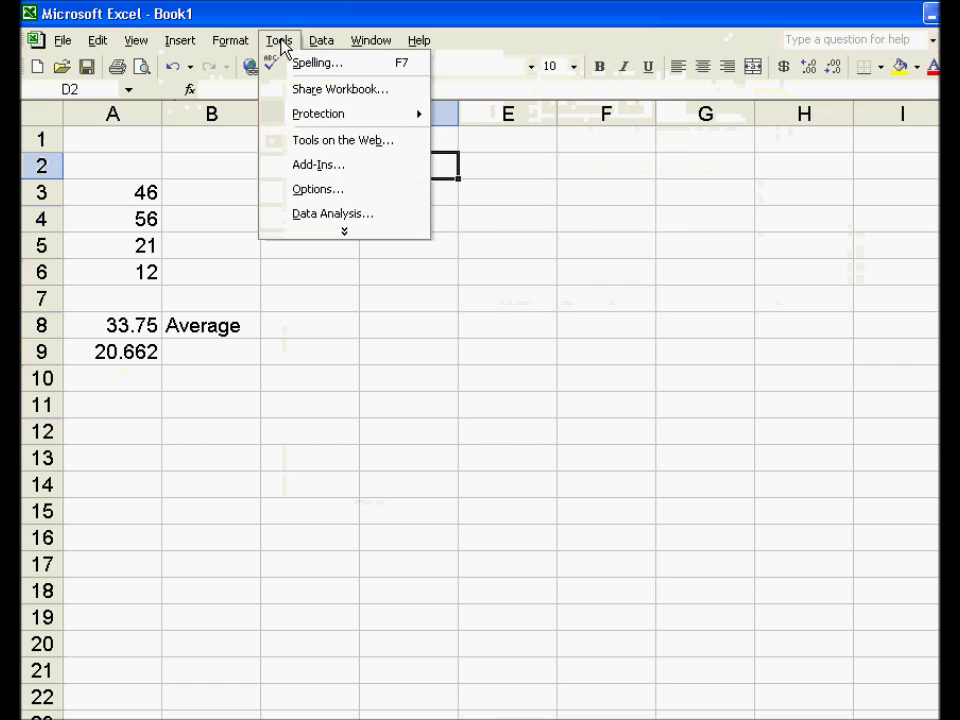
pyautogui.click(345, 233)
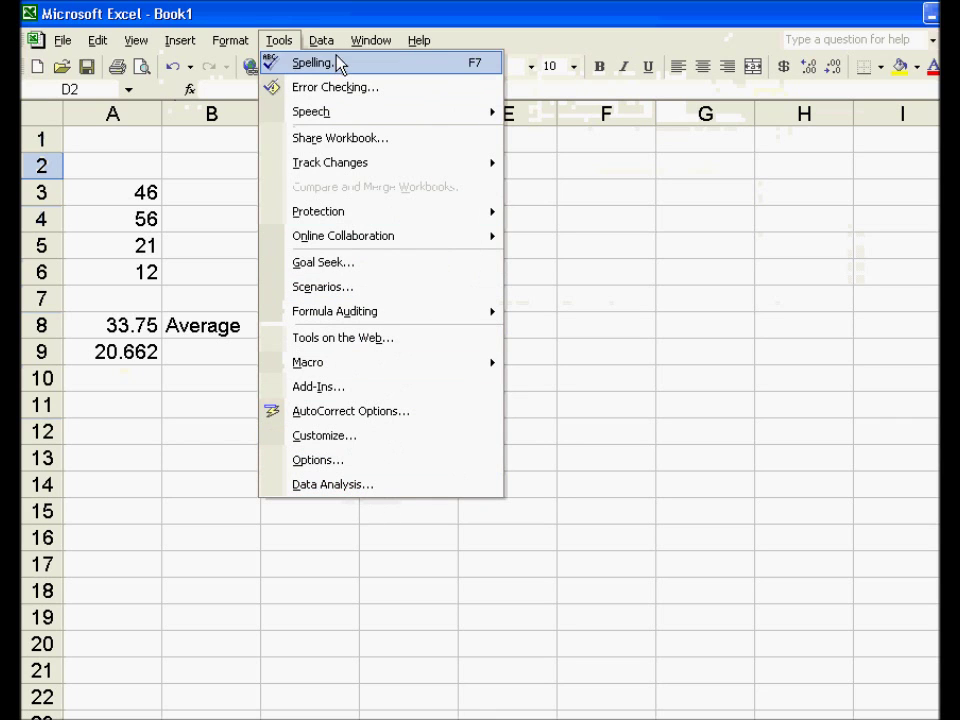
pyautogui.click(332, 485)
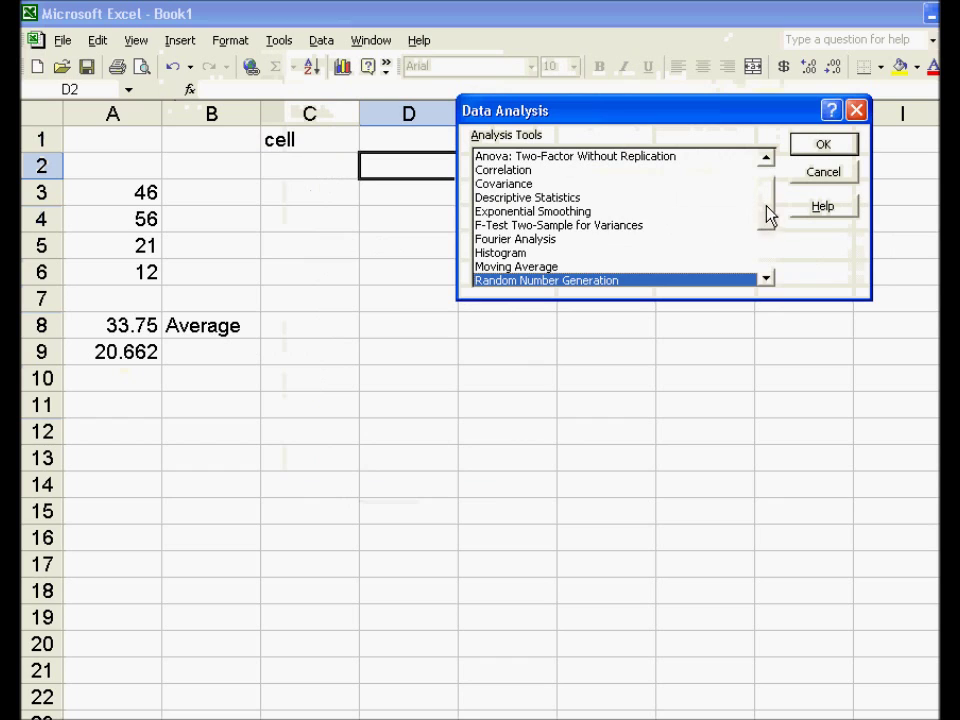
pyautogui.moveTo(770, 215); pyautogui.dragTo(767, 182)
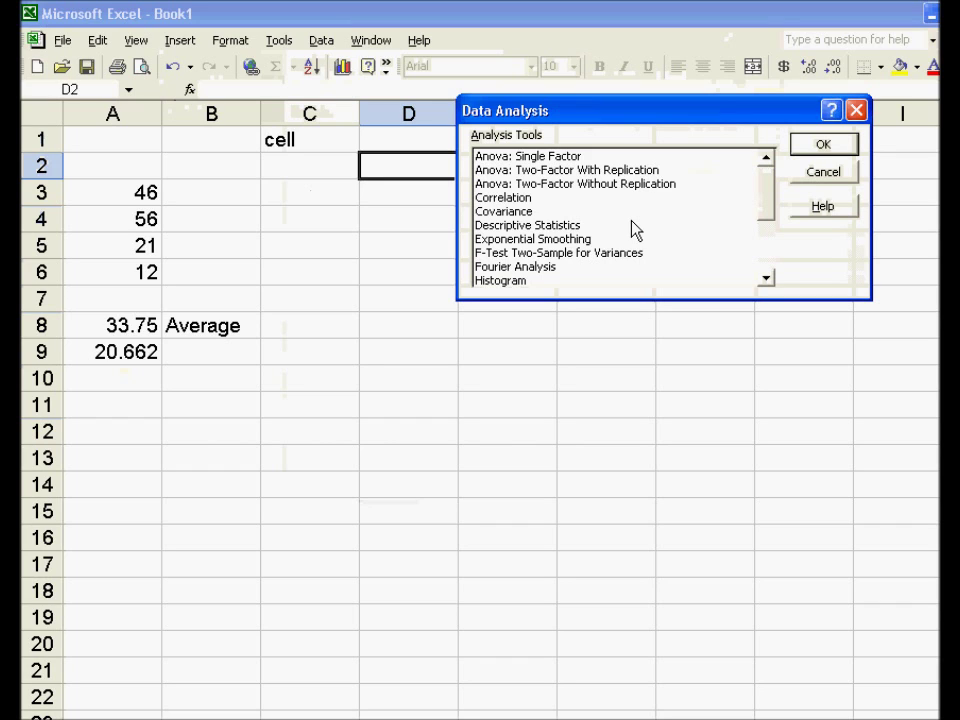
pyautogui.click(522, 158)
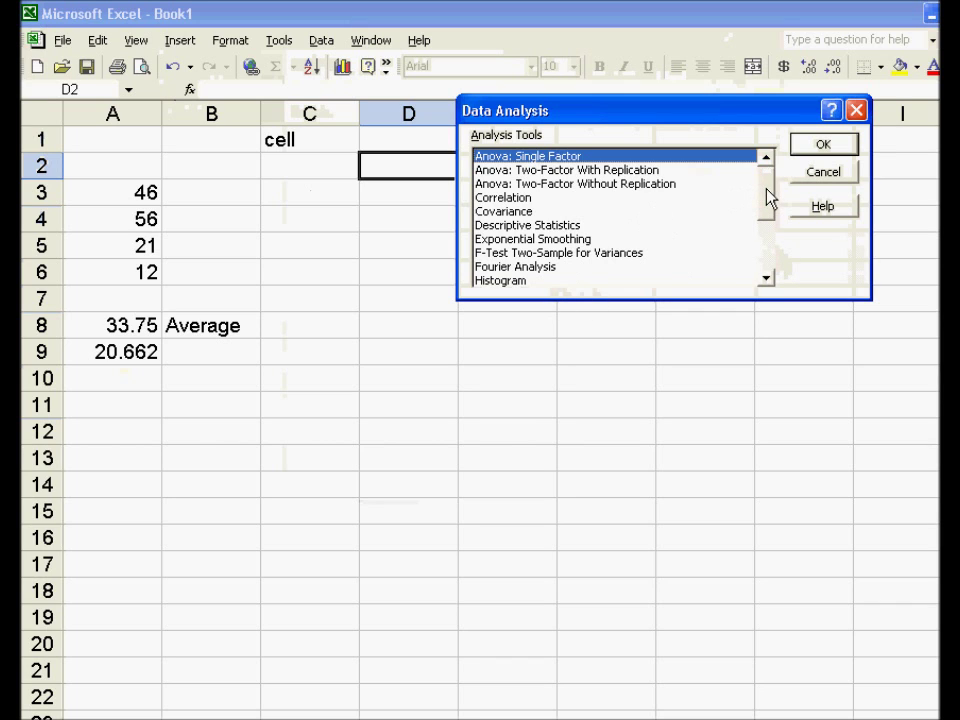
pyautogui.moveTo(770, 200); pyautogui.dragTo(772, 237)
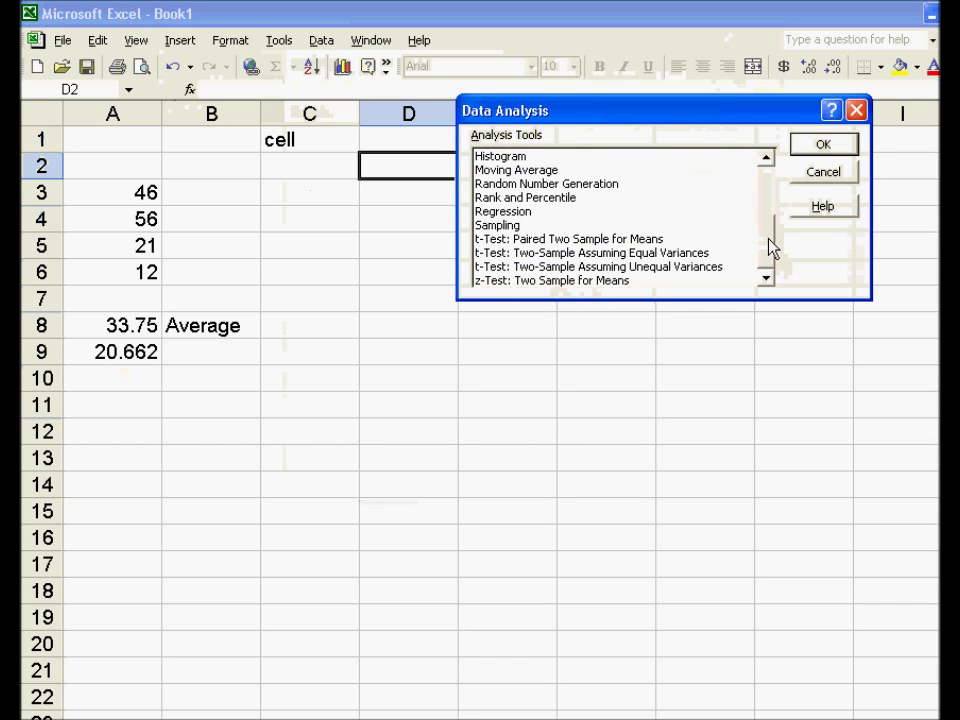
pyautogui.click(522, 242)
pyautogui.click(522, 253)
pyautogui.click(525, 267)
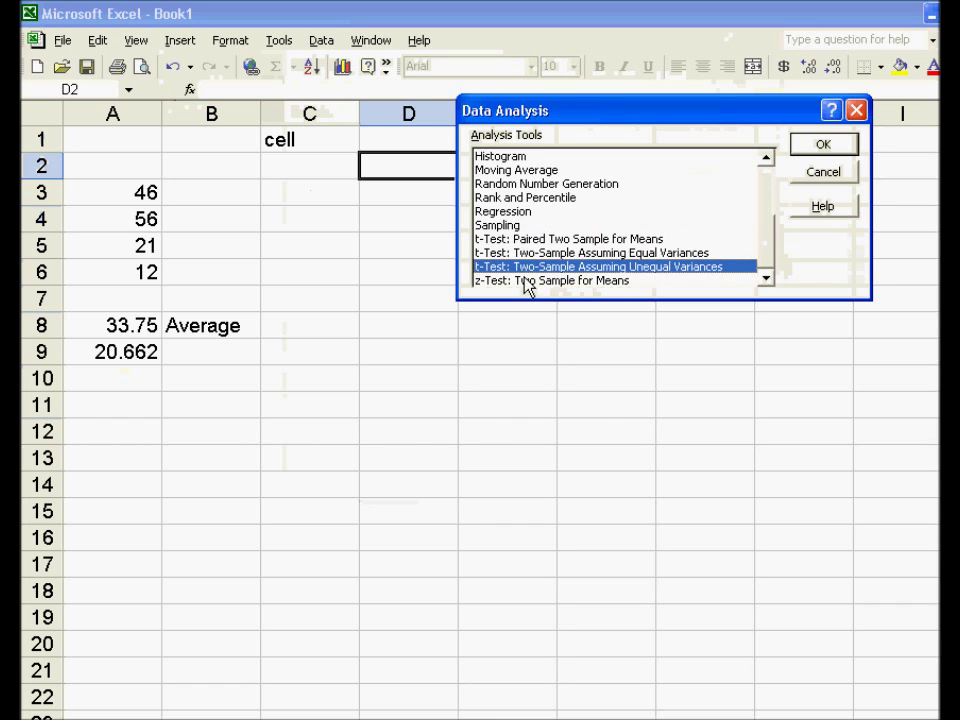
pyautogui.click(525, 282)
pyautogui.click(543, 241)
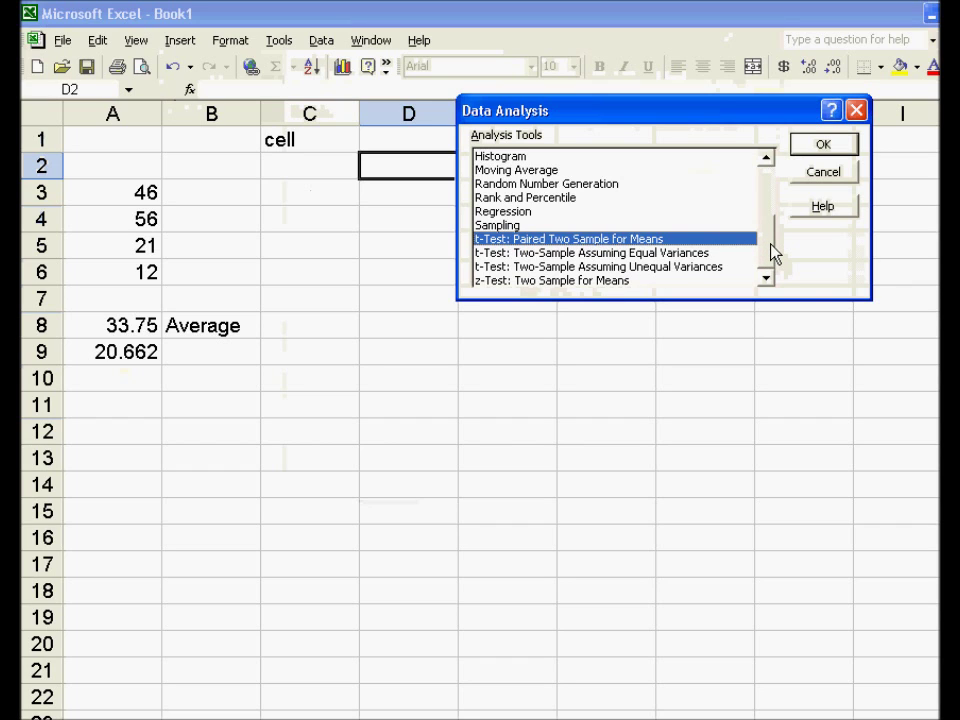
pyautogui.click(768, 190)
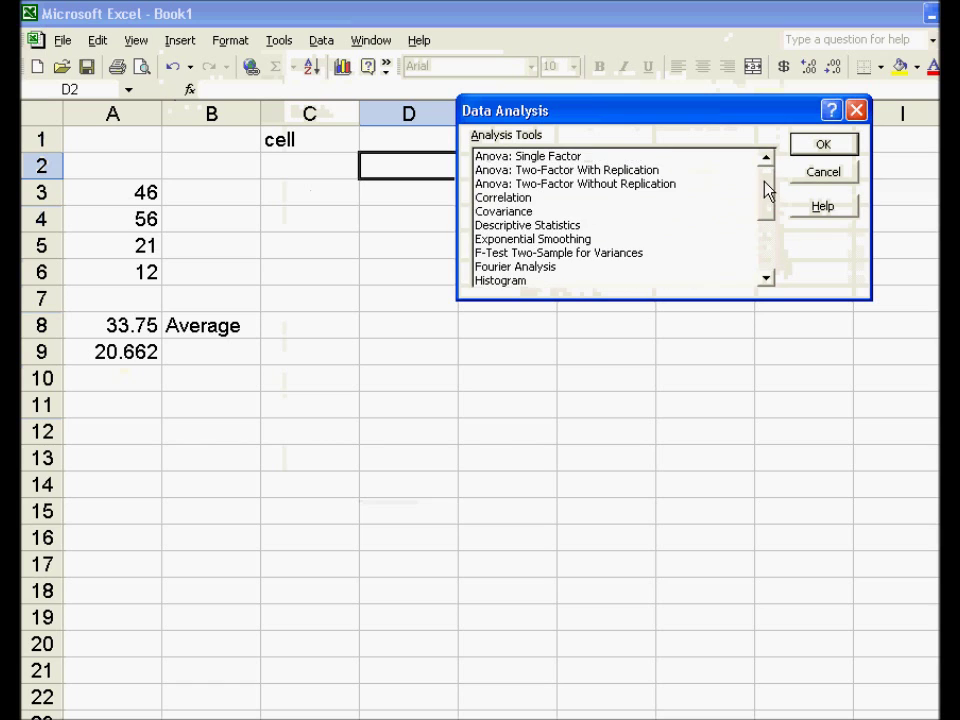
pyautogui.click(856, 110)
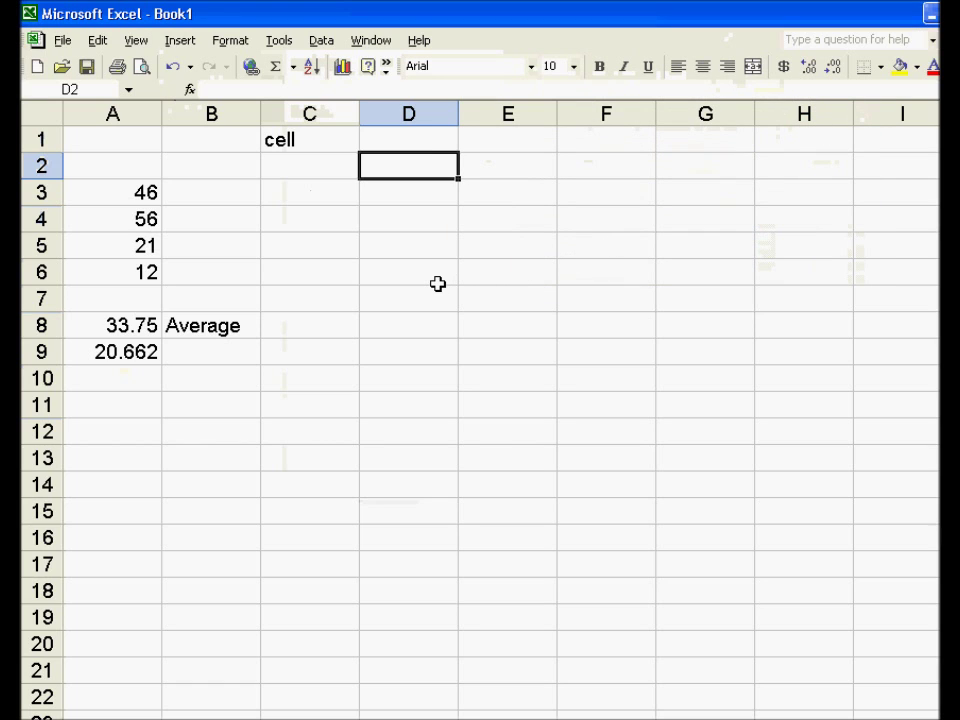